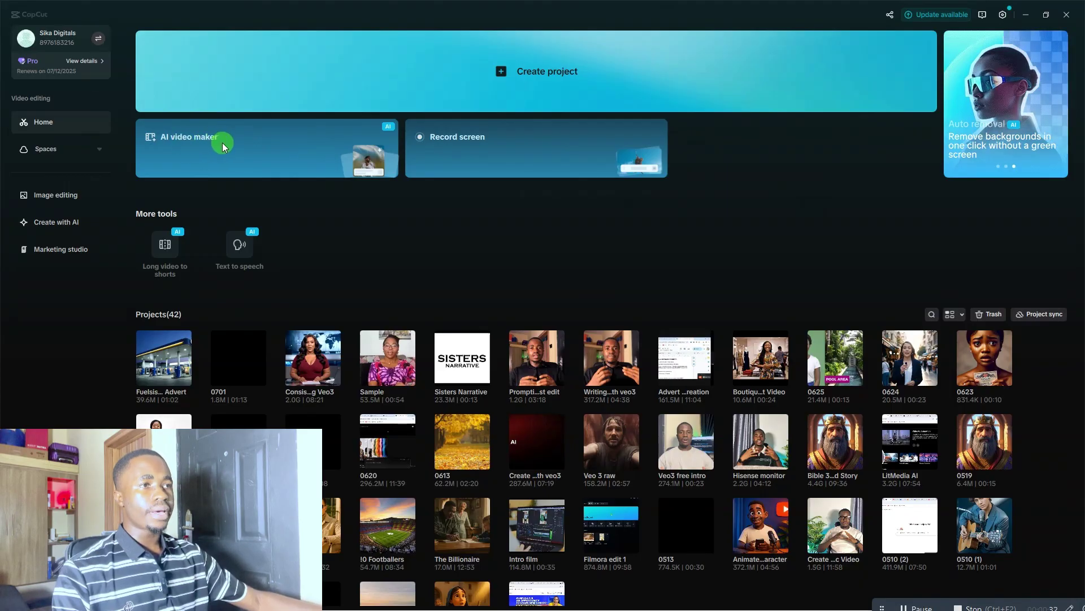
# - Open the AI video maker and start a new Instant AI video
pyautogui.click(222, 142)
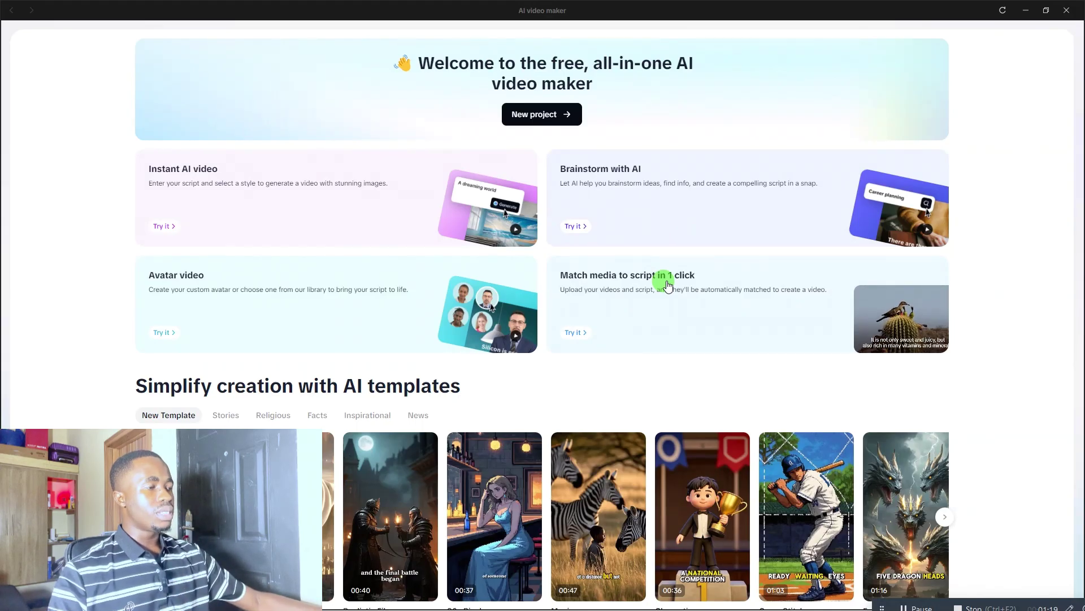
pyautogui.scroll(-3, 662, 282)
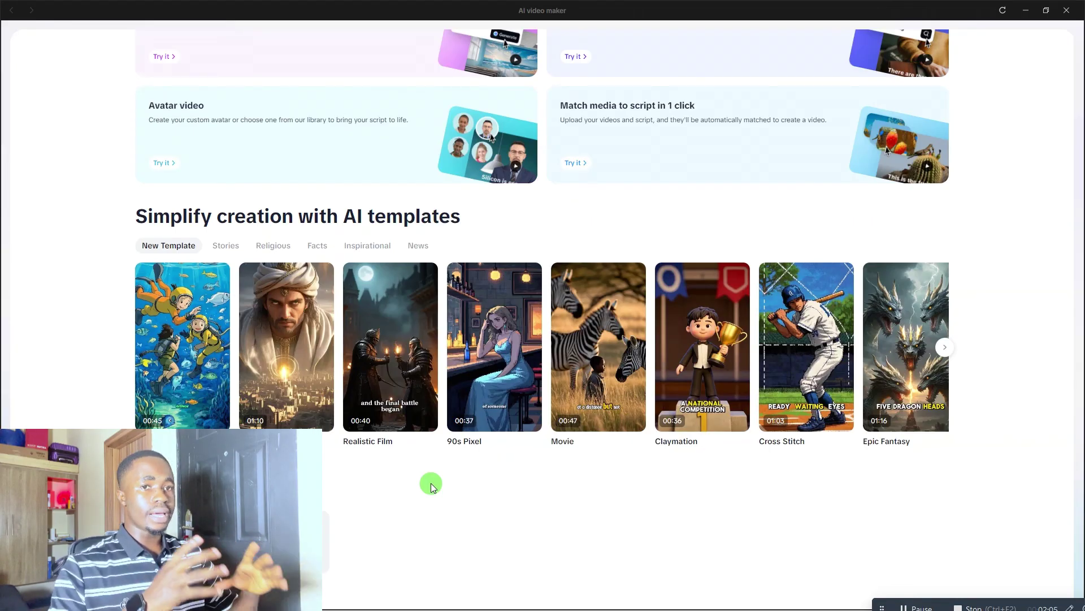
pyautogui.scroll(3, 339, 238)
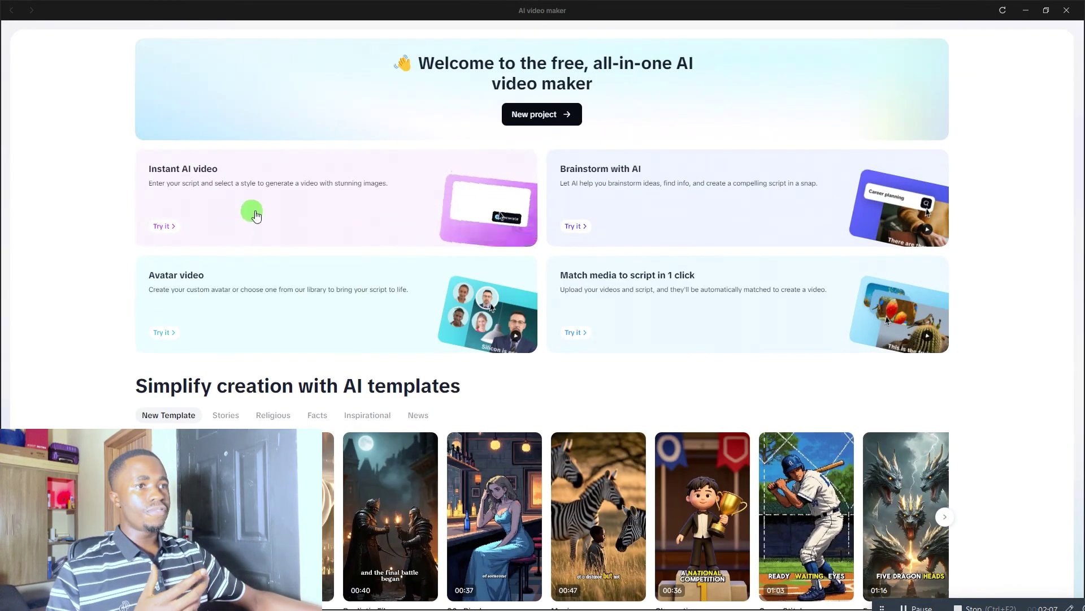
pyautogui.click(166, 225)
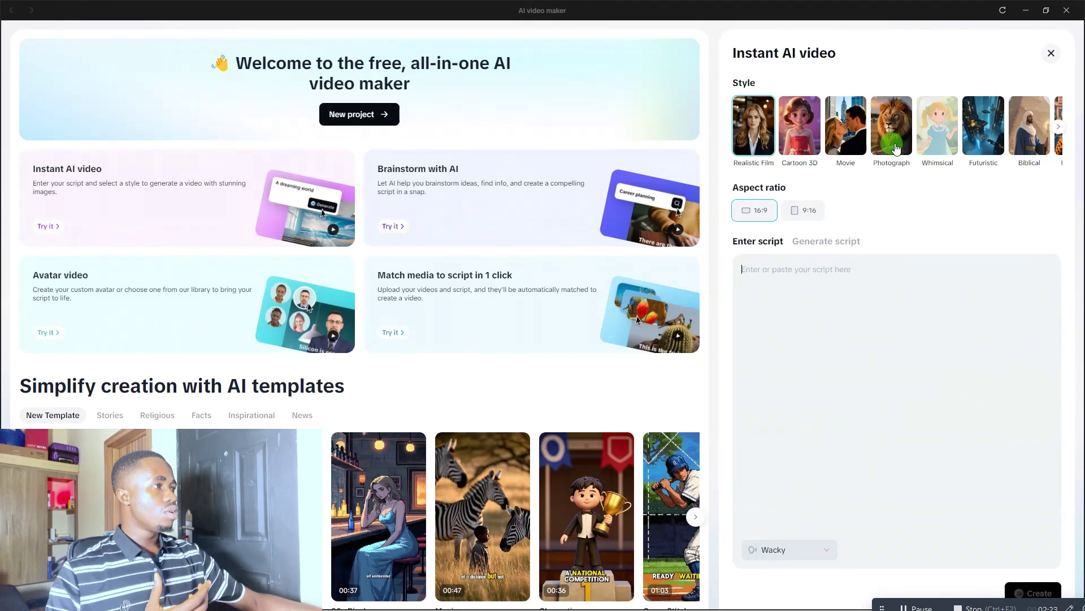
# - Select the Biblical style for the video and set its aspect ratio to 9:16
pyautogui.hscroll(5, 904, 136)
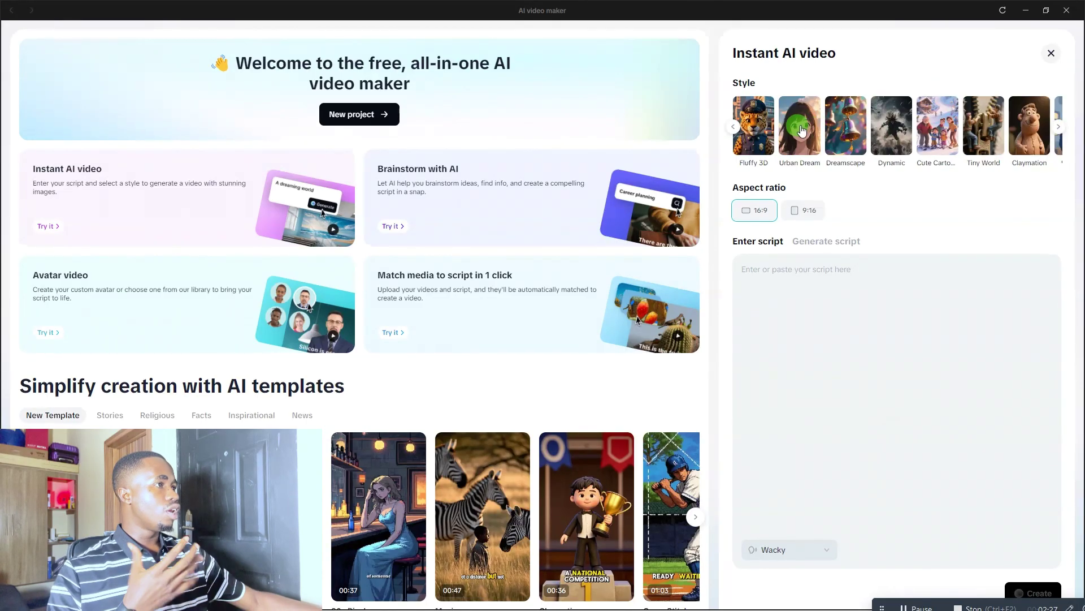
pyautogui.click(734, 127)
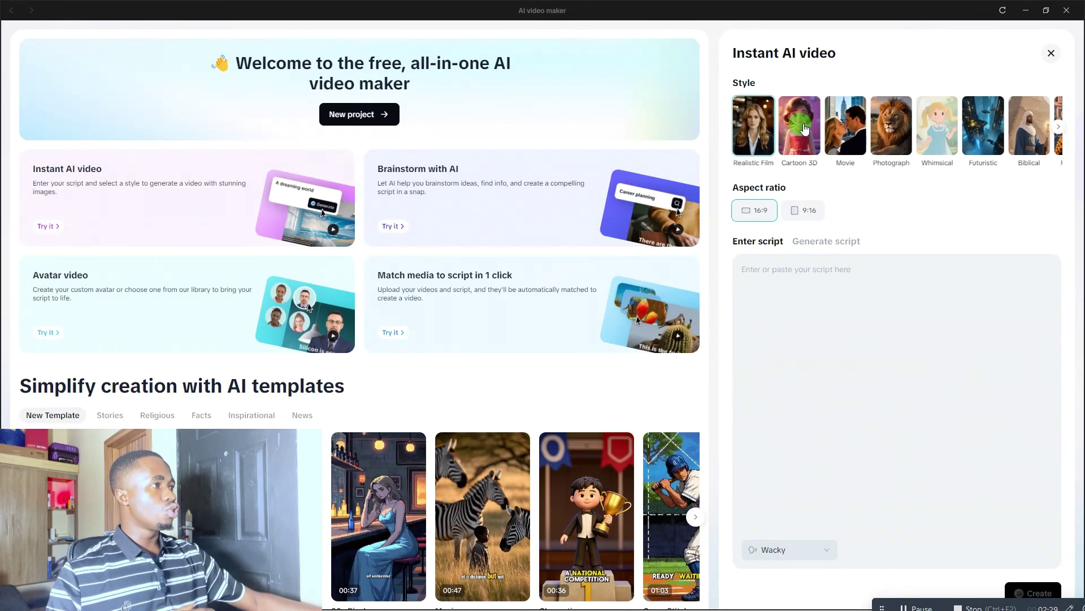
pyautogui.click(1028, 135)
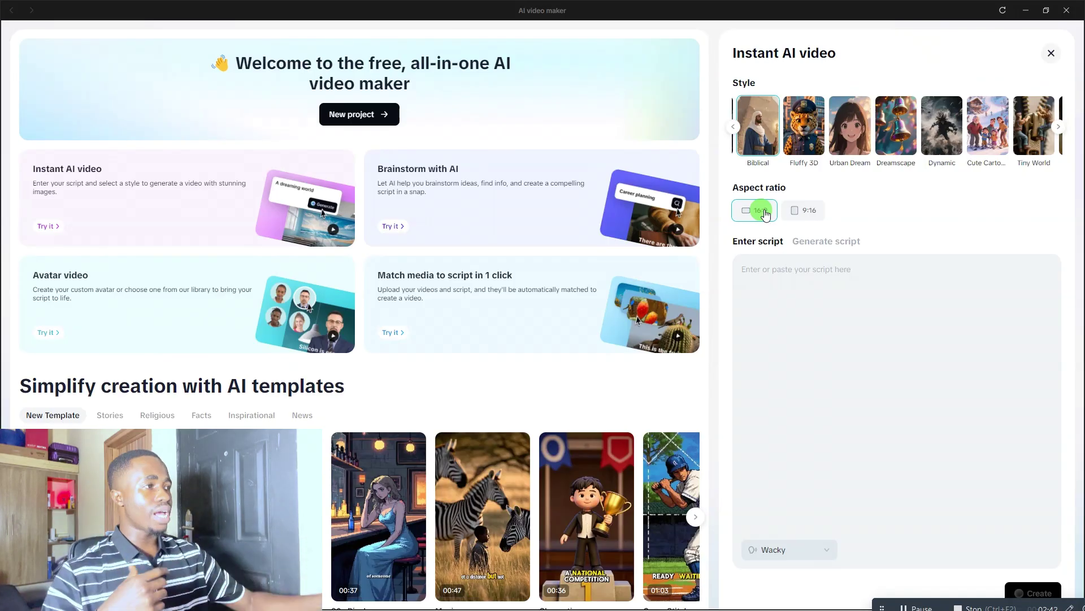
pyautogui.click(808, 217)
# - Choose to generate the script from the prompt "What Happened to Jonah" and pick the Wacky voice
pyautogui.click(778, 273)
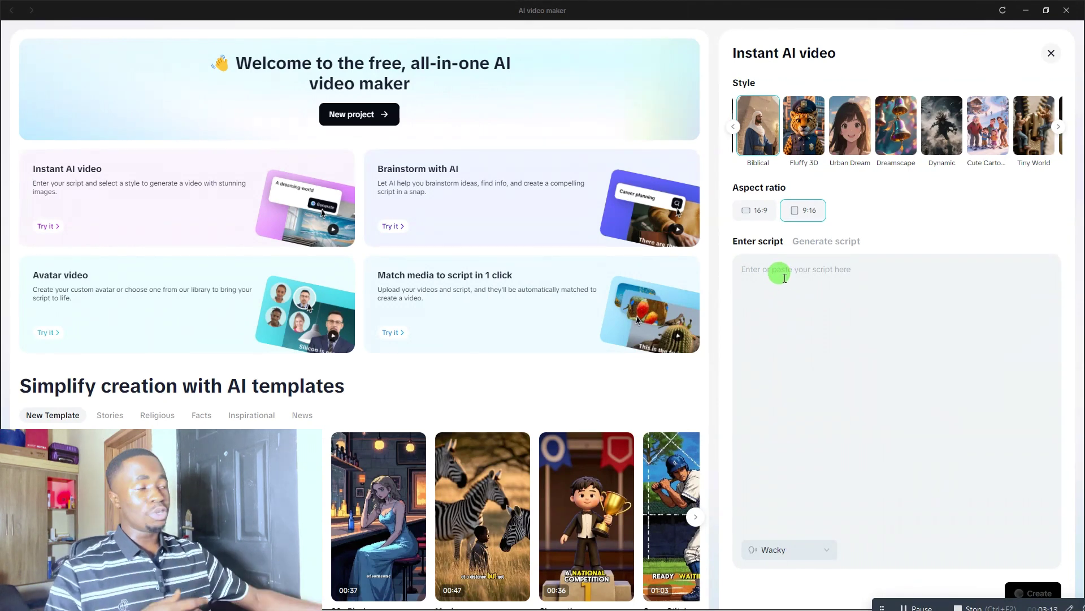
pyautogui.click(829, 243)
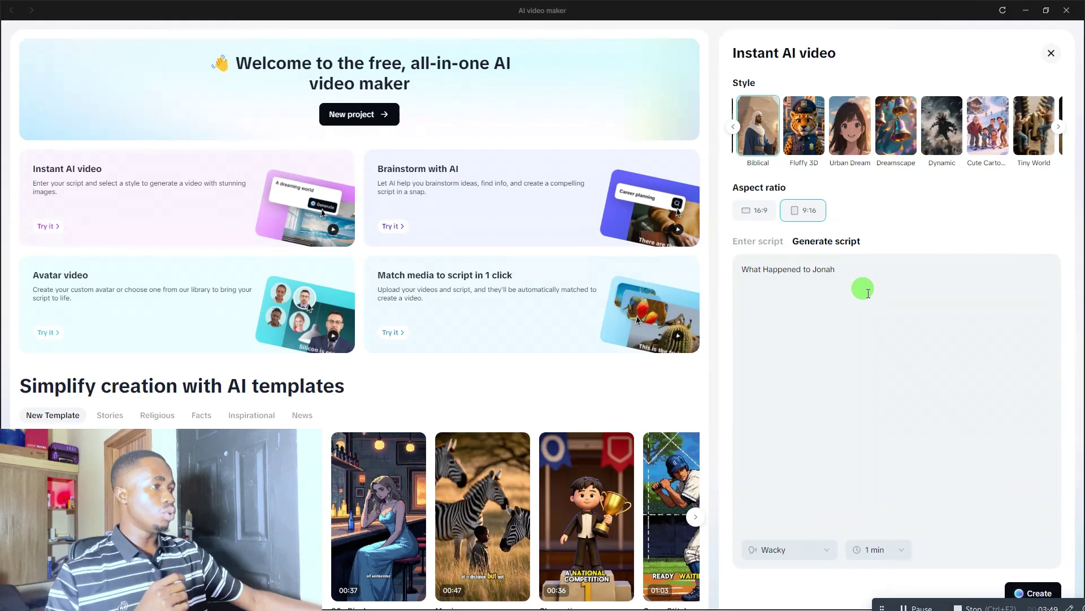
pyautogui.click(825, 553)
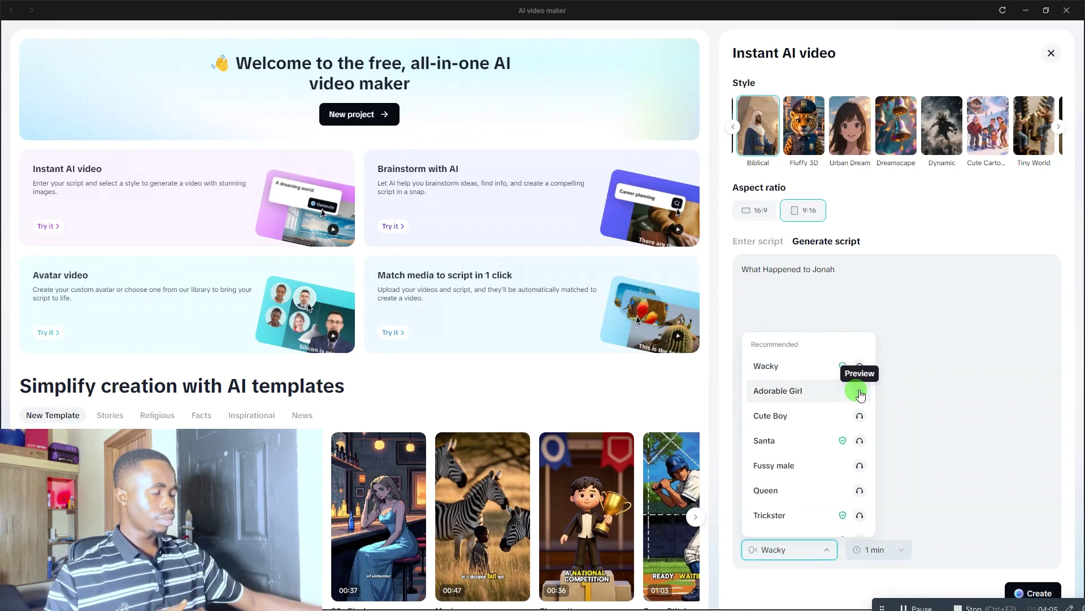
pyautogui.scroll(-3, 826, 459)
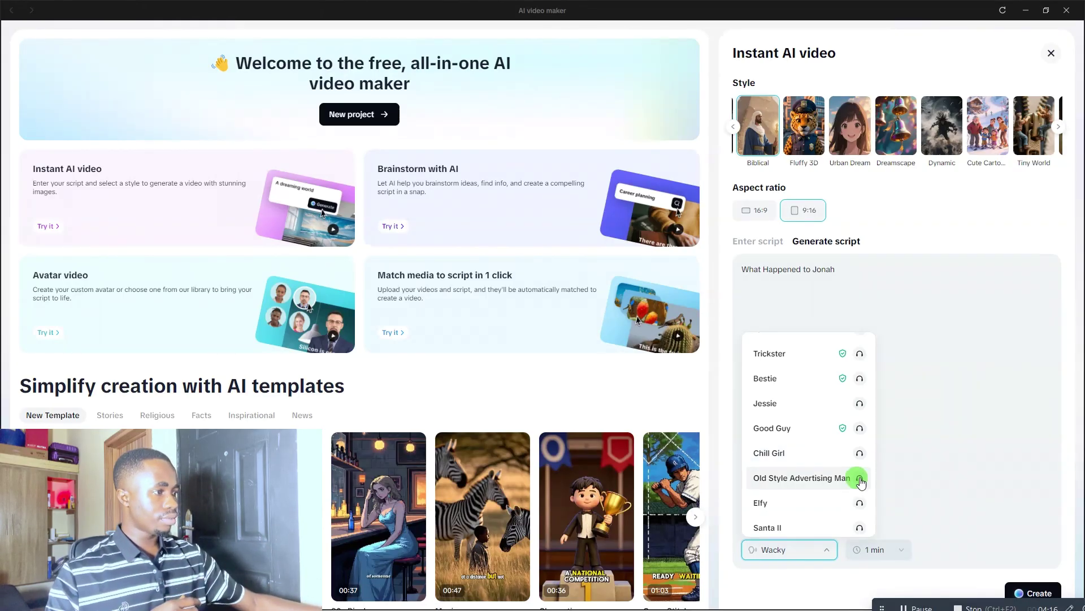
pyautogui.scroll(3, 806, 455)
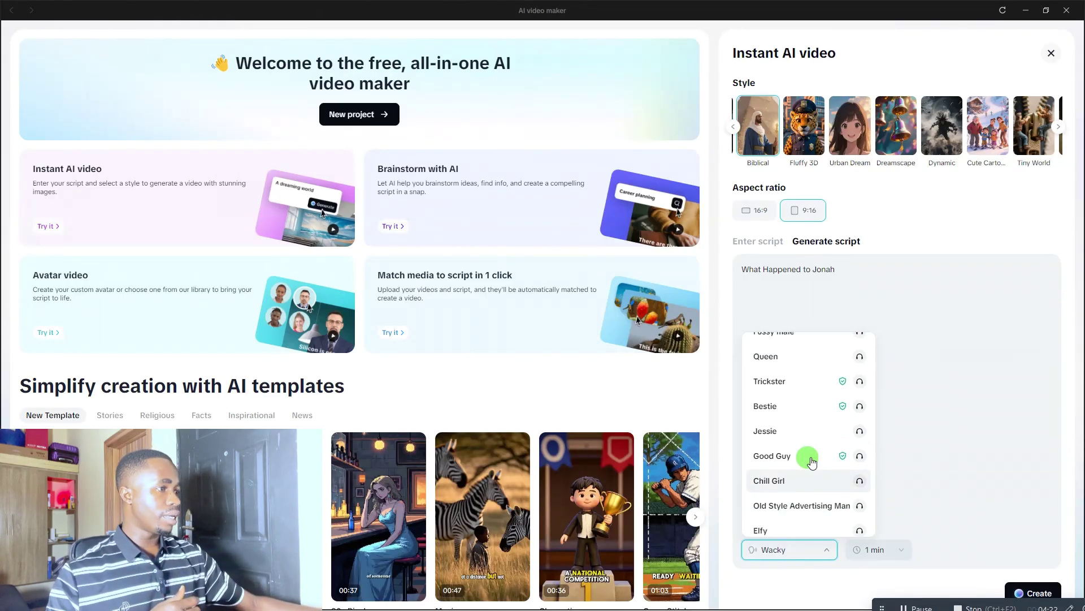
pyautogui.click(781, 365)
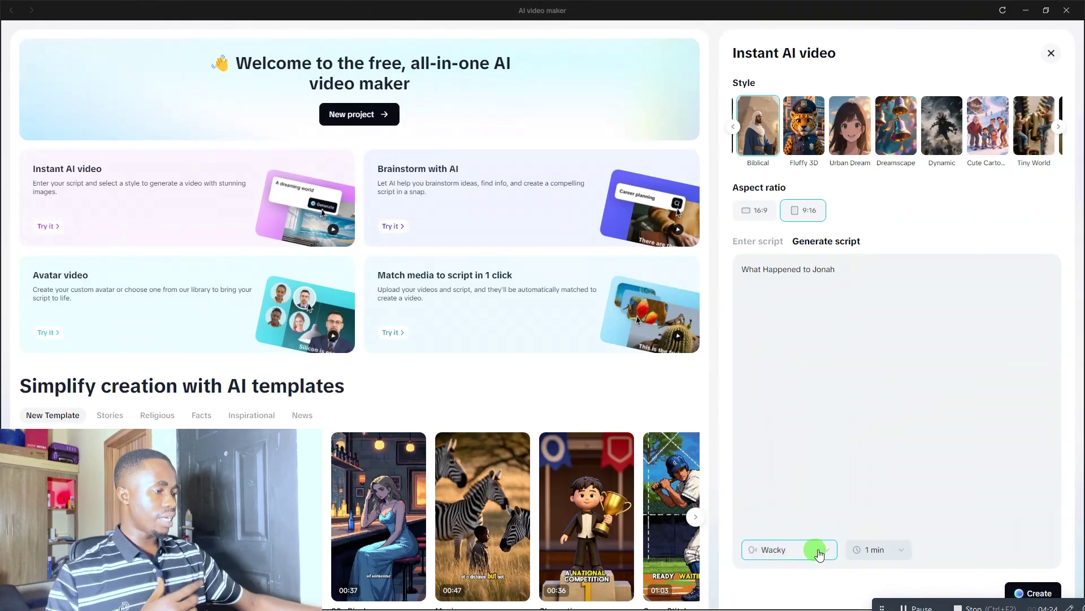
# - Set the video duration to 1 min and create the video
pyautogui.click(897, 556)
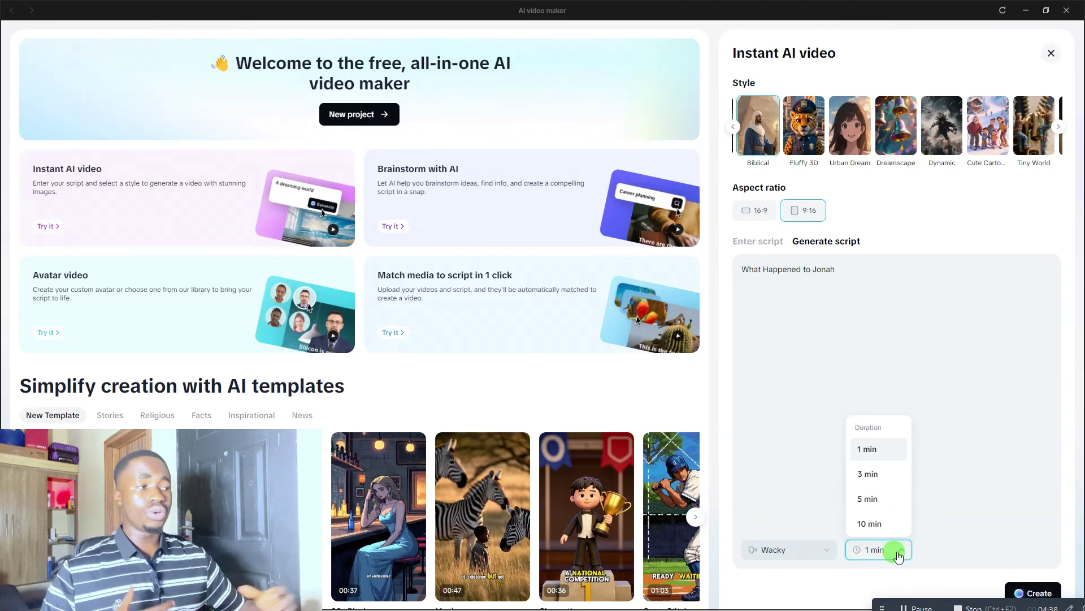
pyautogui.click(871, 451)
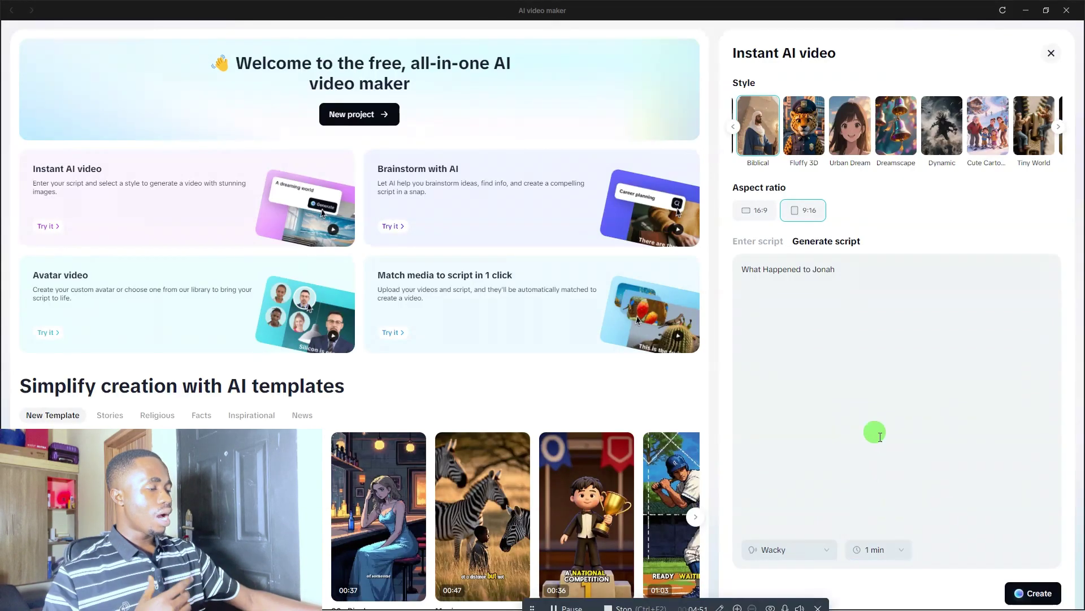
pyautogui.click(1028, 596)
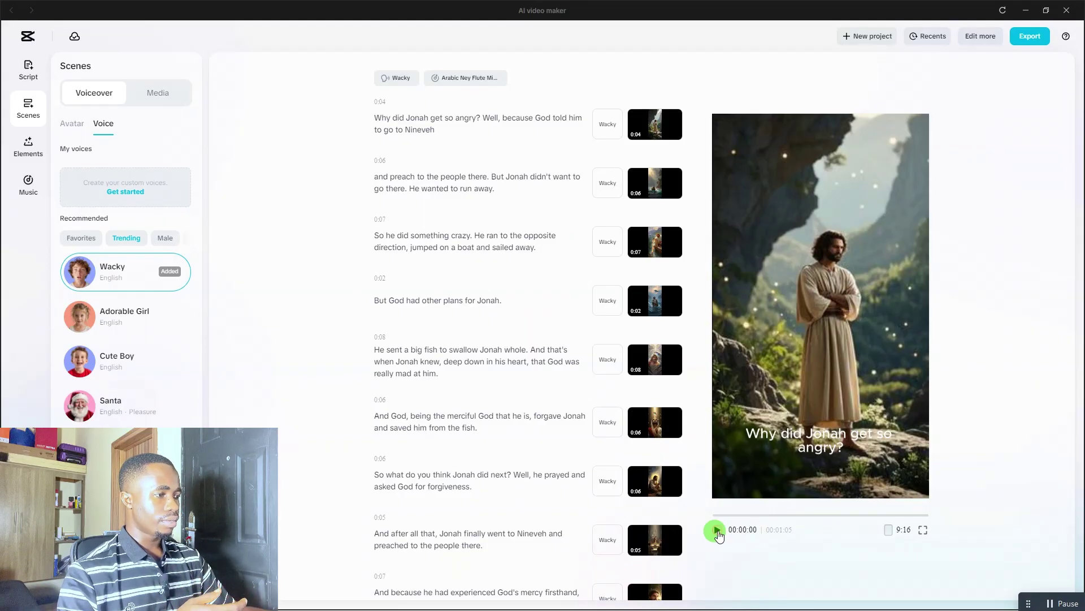
# - Play the first seconds of the generated video and pause the preview
pyautogui.click(717, 532)
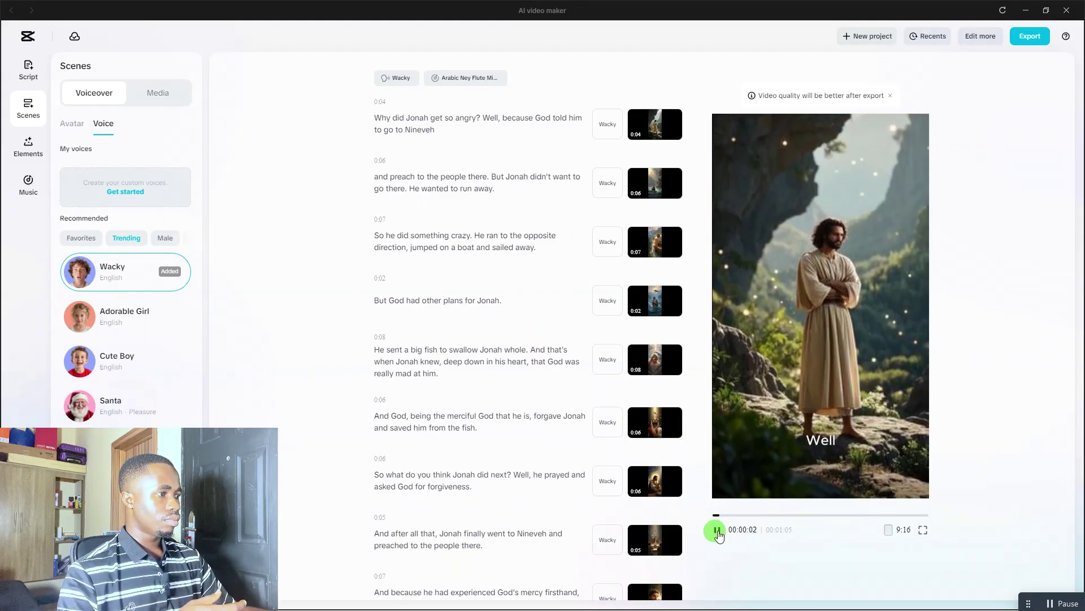
pyautogui.click(761, 462)
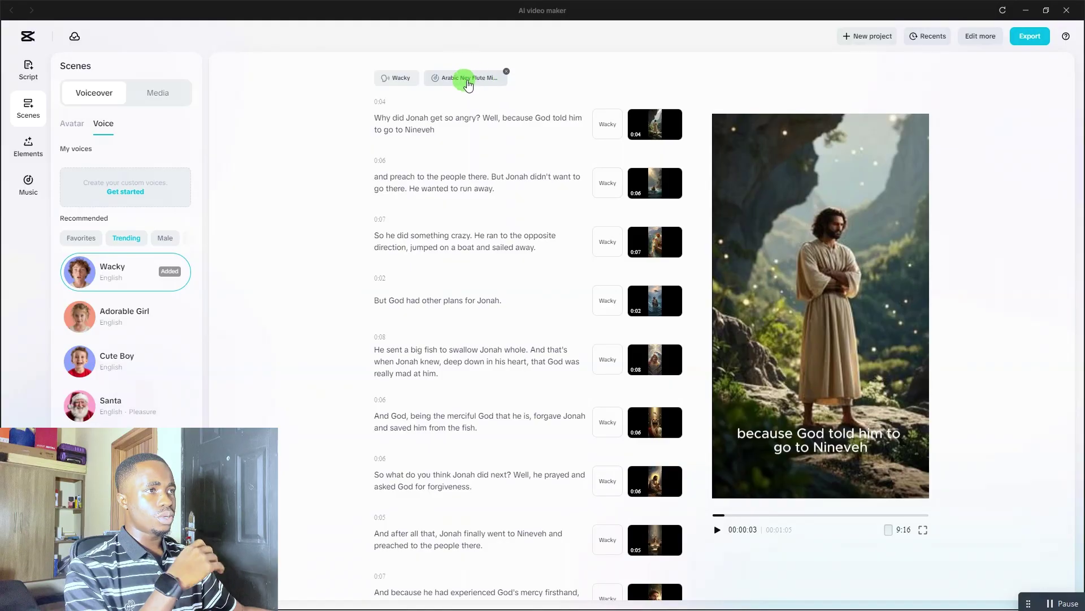
# - Review the music, voiceover, script and scene options available for the generated video
pyautogui.click(468, 79)
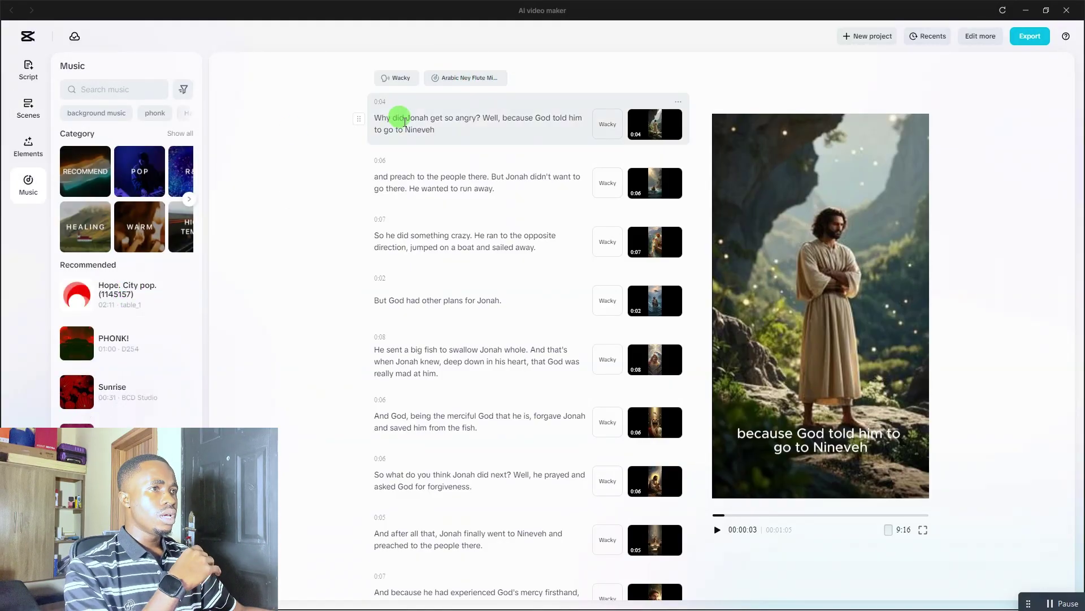
pyautogui.moveTo(405, 85)
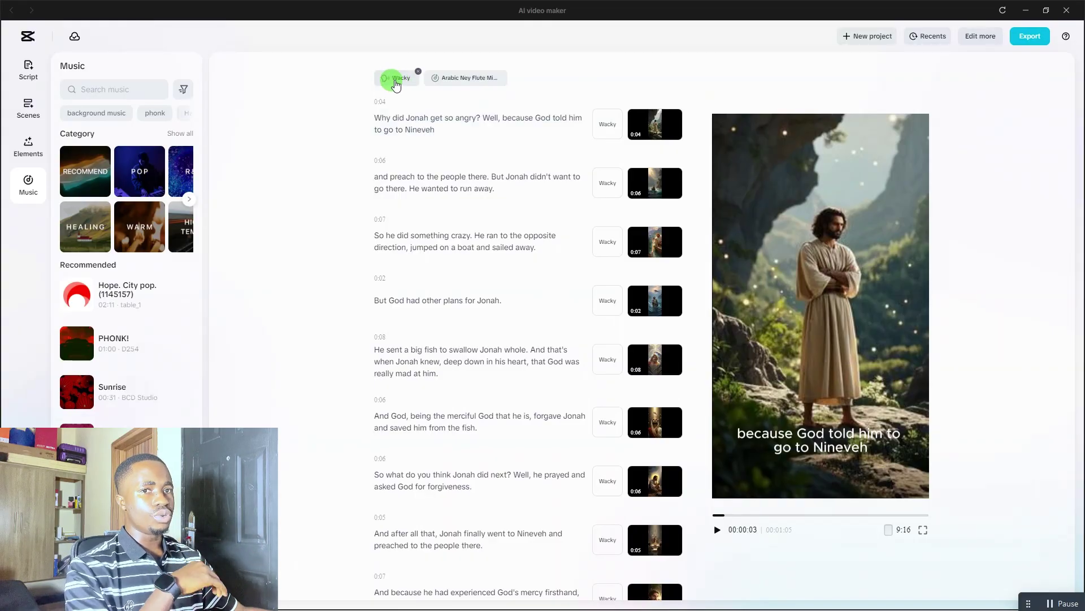
pyautogui.click(396, 83)
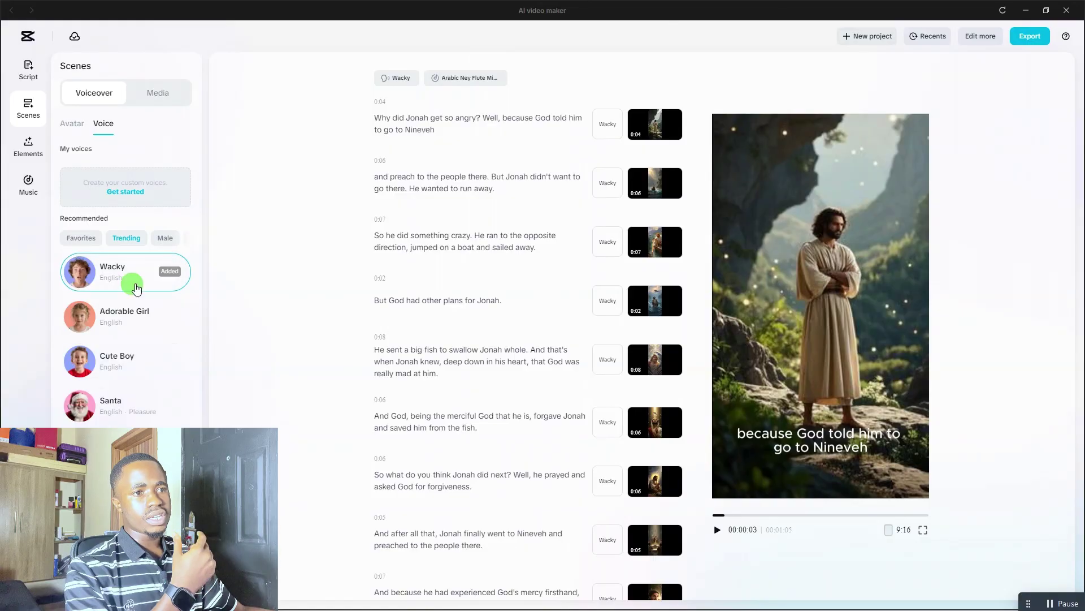
pyautogui.click(125, 333)
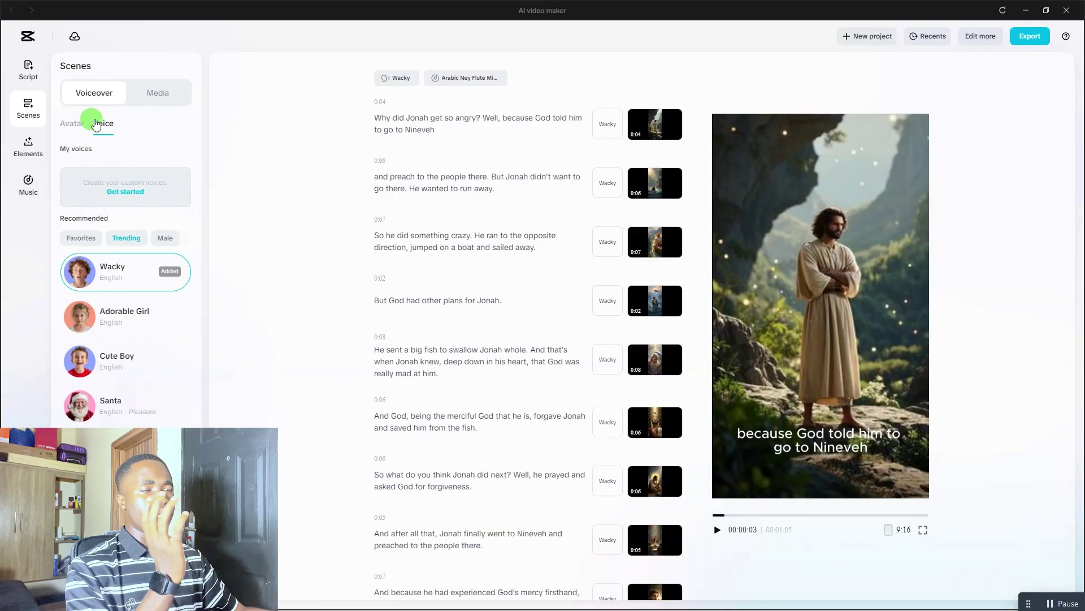
pyautogui.click(28, 71)
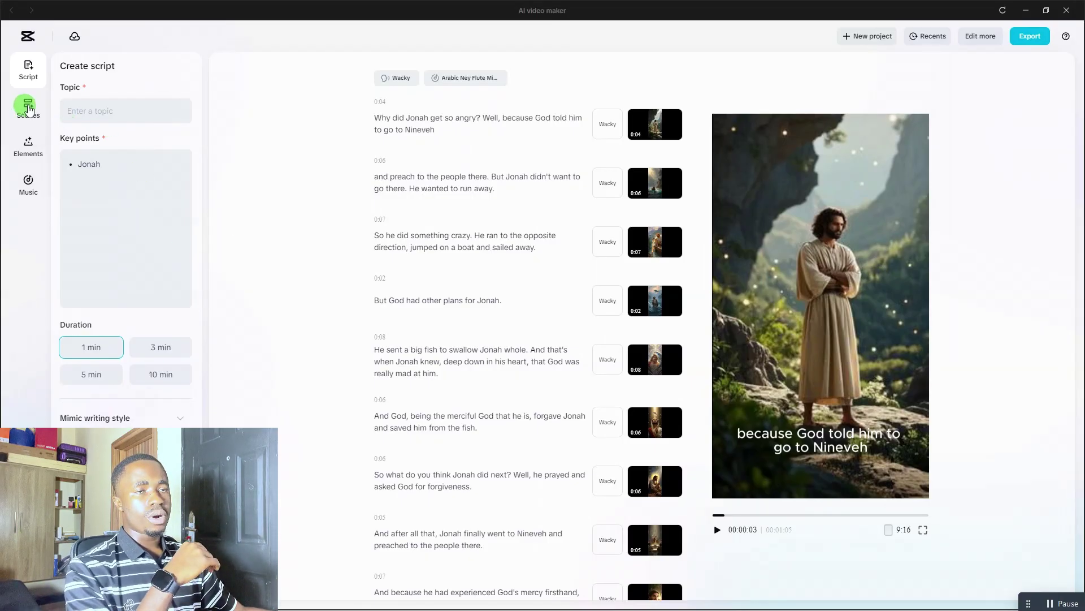
pyautogui.click(28, 108)
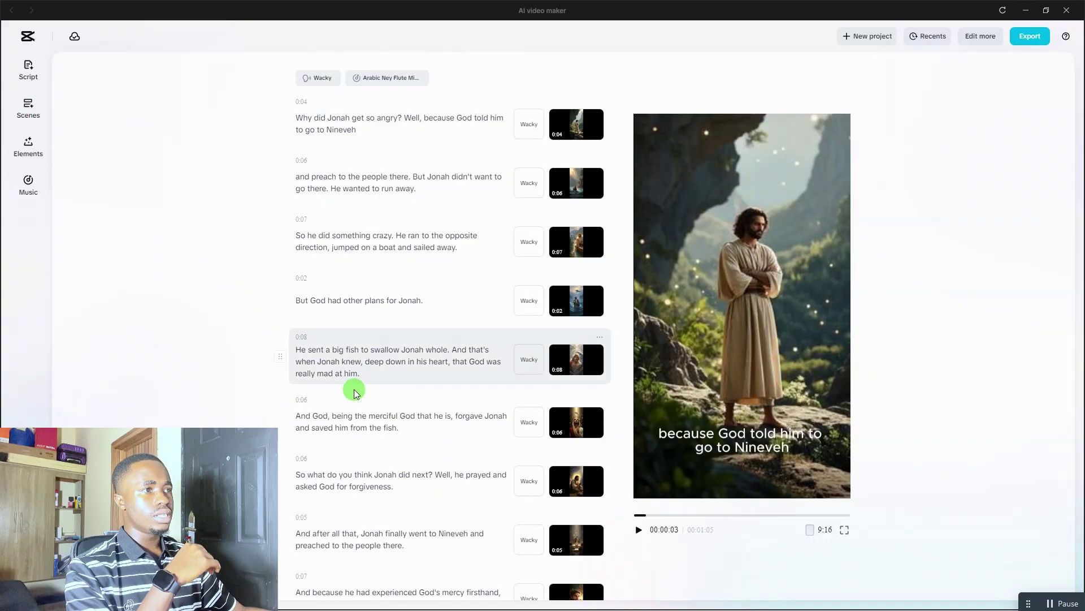
# - Apply the bold yellow single-word "Fox" caption template to the video's captions
pyautogui.click(28, 150)
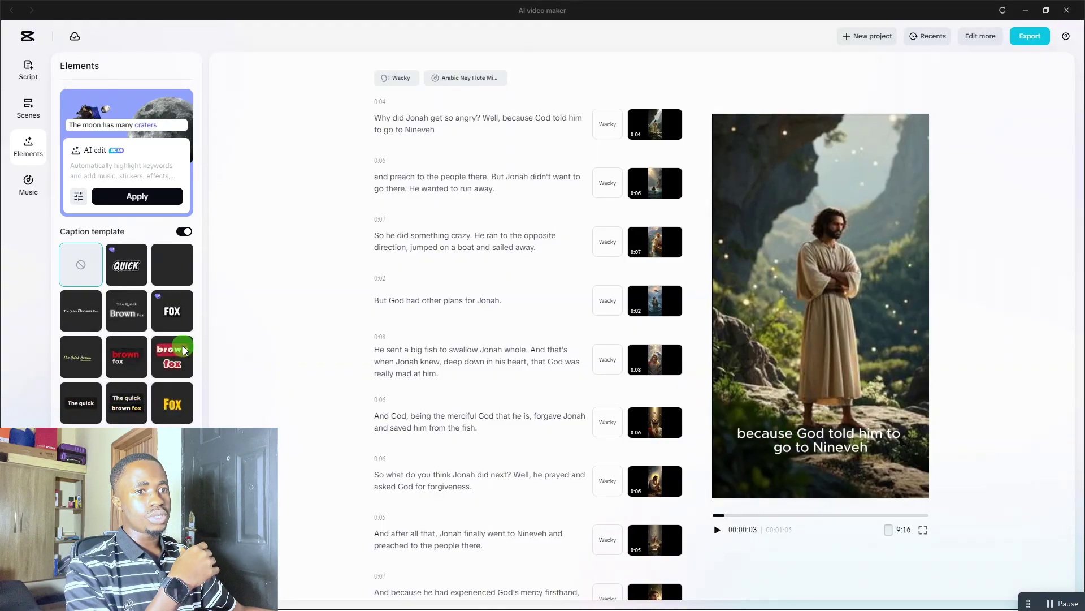
pyautogui.scroll(-5, 116, 346)
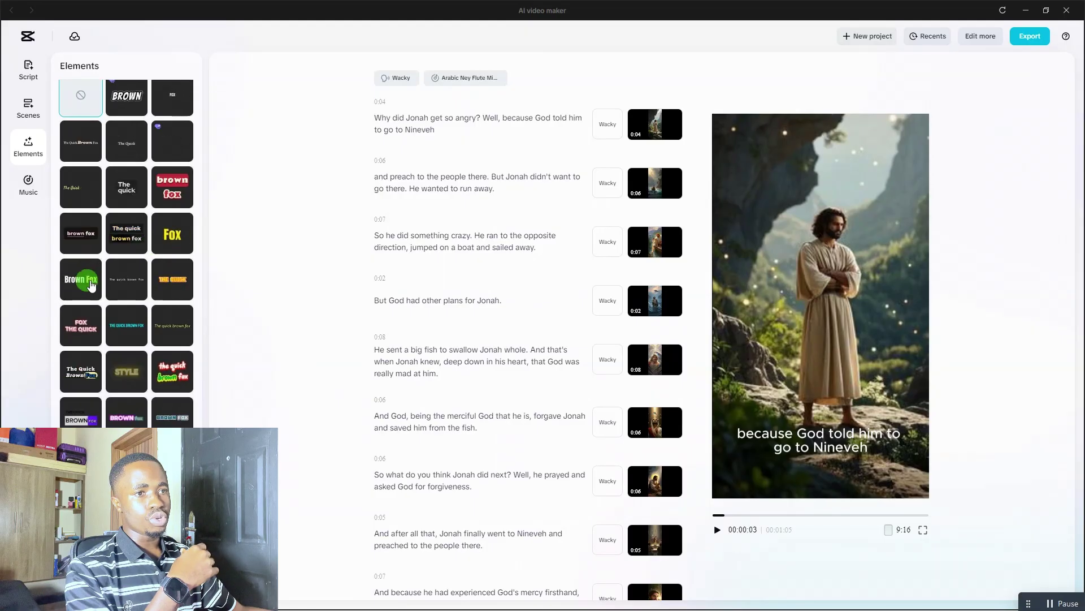
pyautogui.click(176, 243)
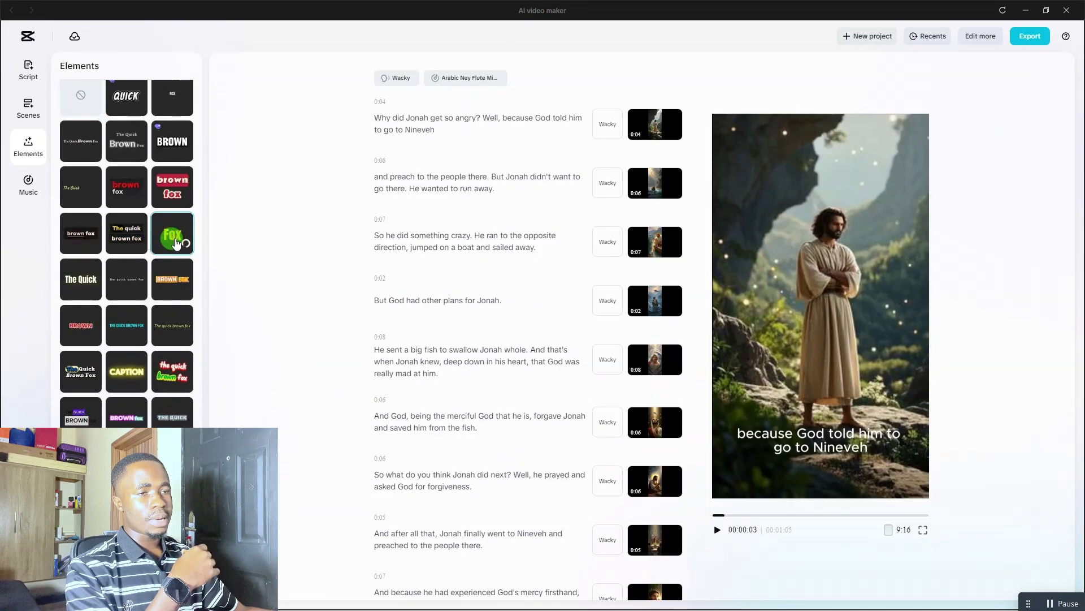
pyautogui.click(499, 302)
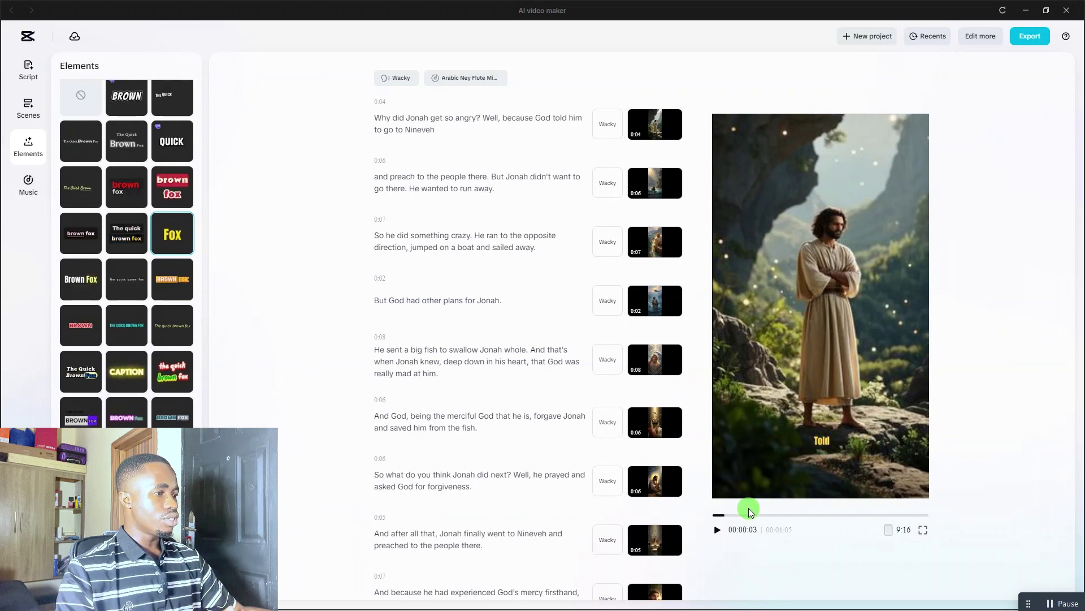
# - Play the video from the beginning to check the new caption style, pausing at the word "Angry?"
pyautogui.moveTo(751, 512); pyautogui.dragTo(713, 530)
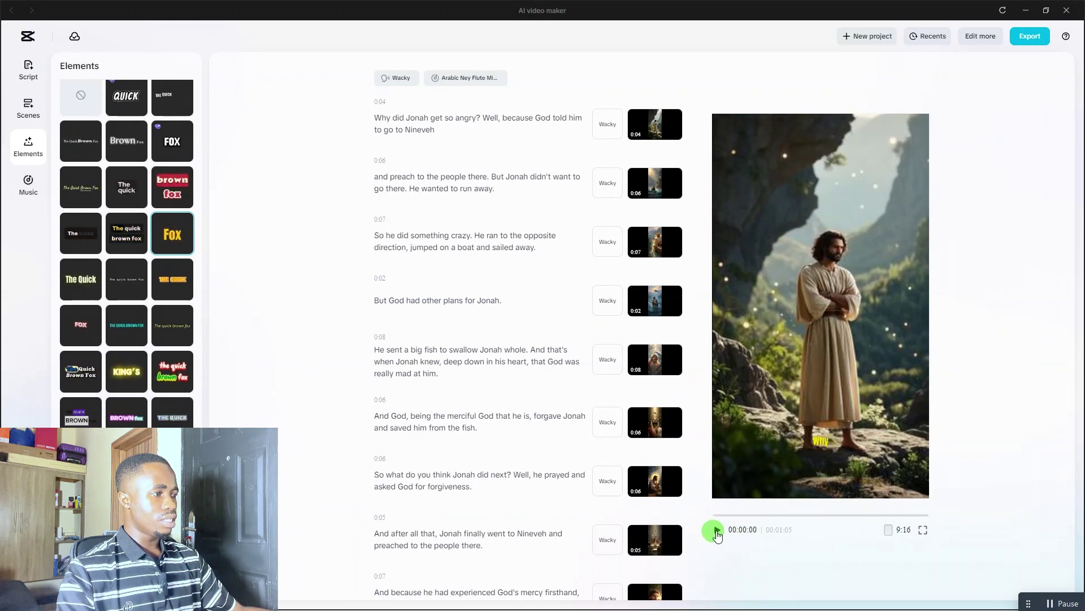
pyautogui.click(716, 531)
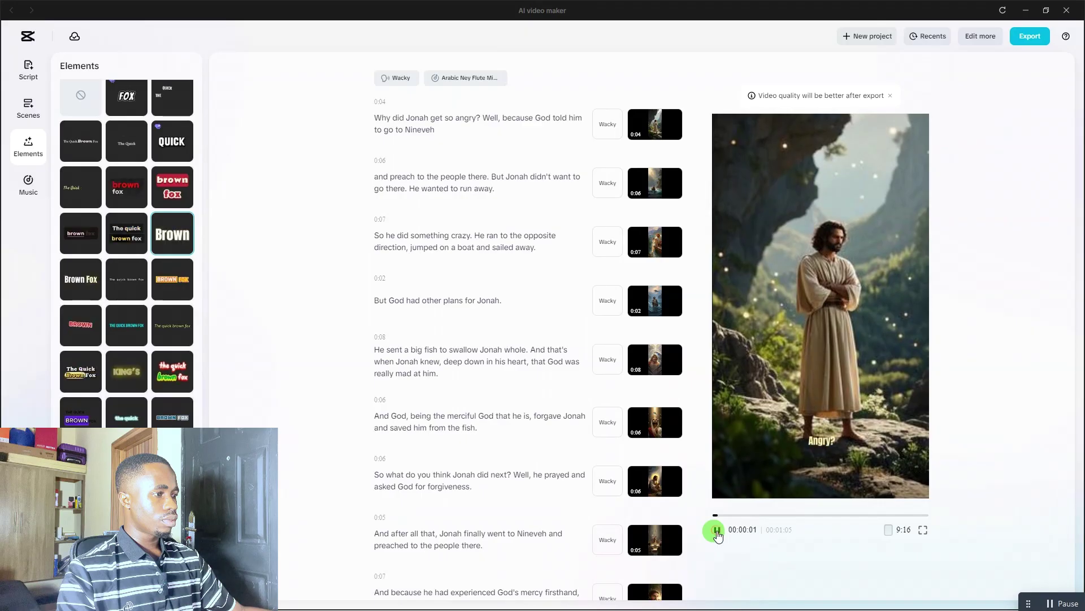
pyautogui.click(717, 535)
# - Enlarge the caption and move it to the centre of the frame, over the man's waist
pyautogui.click(823, 447)
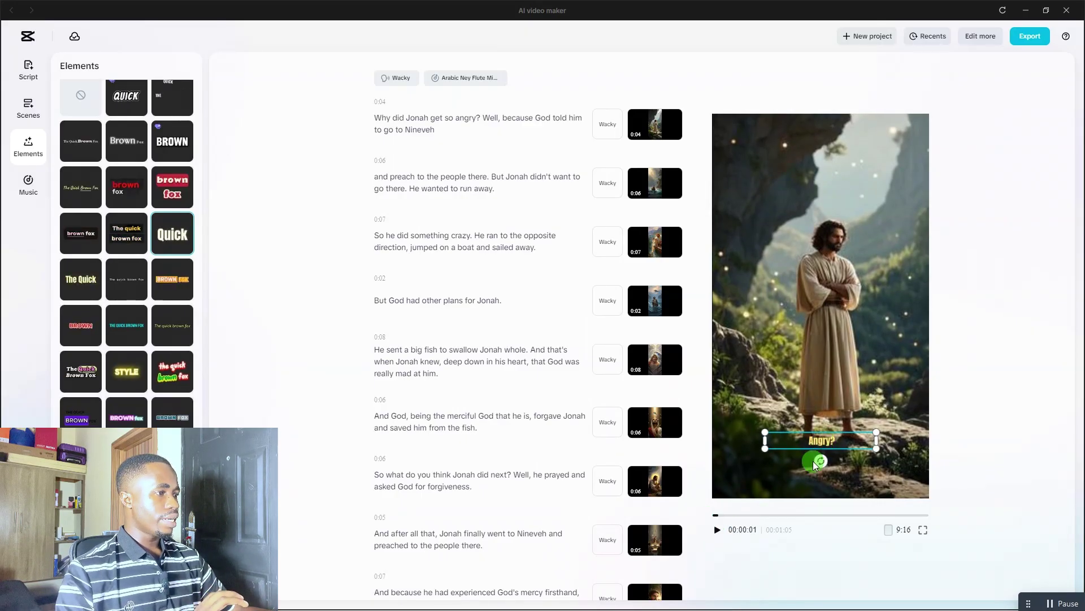
pyautogui.moveTo(832, 441); pyautogui.dragTo(927, 361)
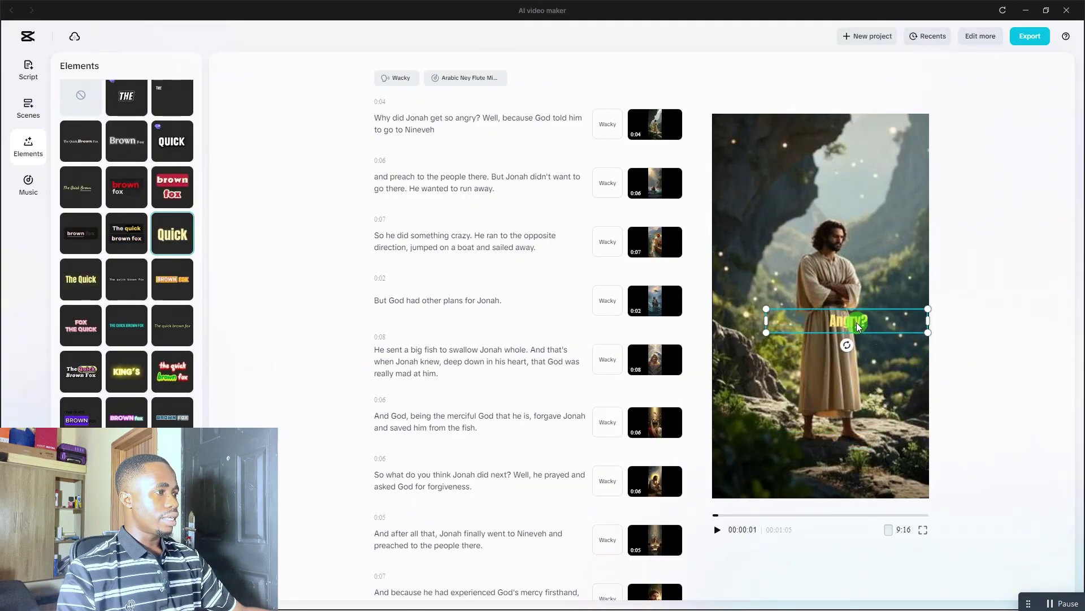
pyautogui.moveTo(857, 326); pyautogui.dragTo(838, 316)
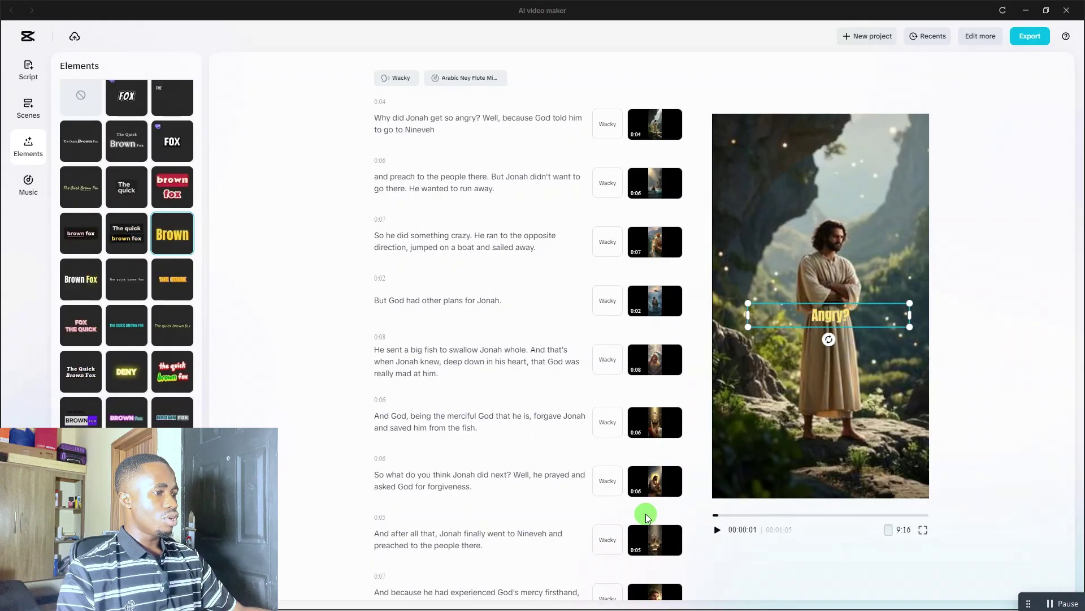
# - Replay the video from the beginning to check the enlarged, centred caption
pyautogui.click(719, 514)
pyautogui.click(717, 529)
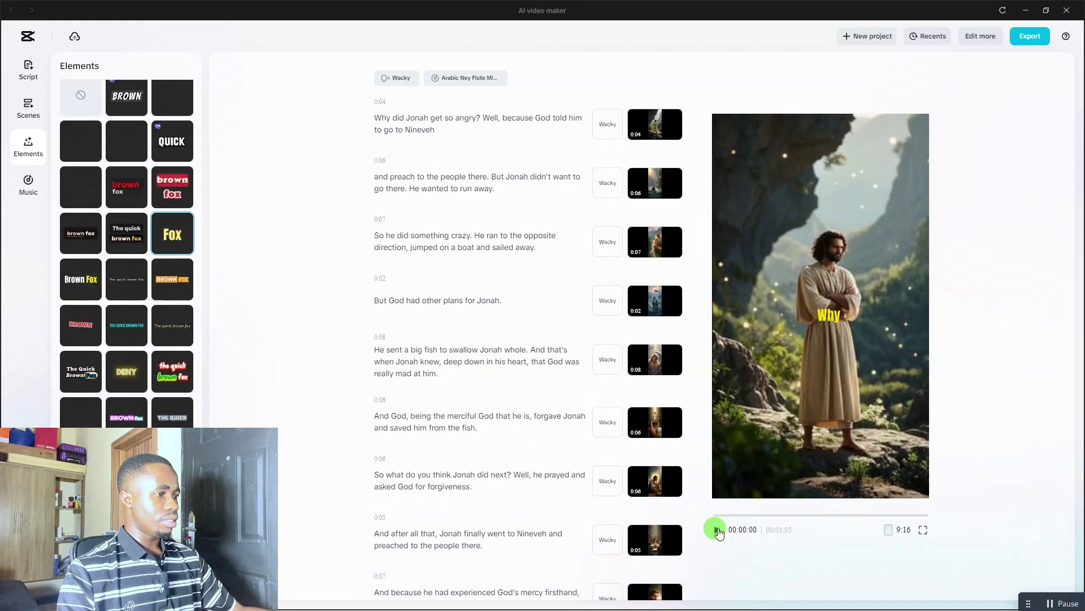
pyautogui.click(716, 530)
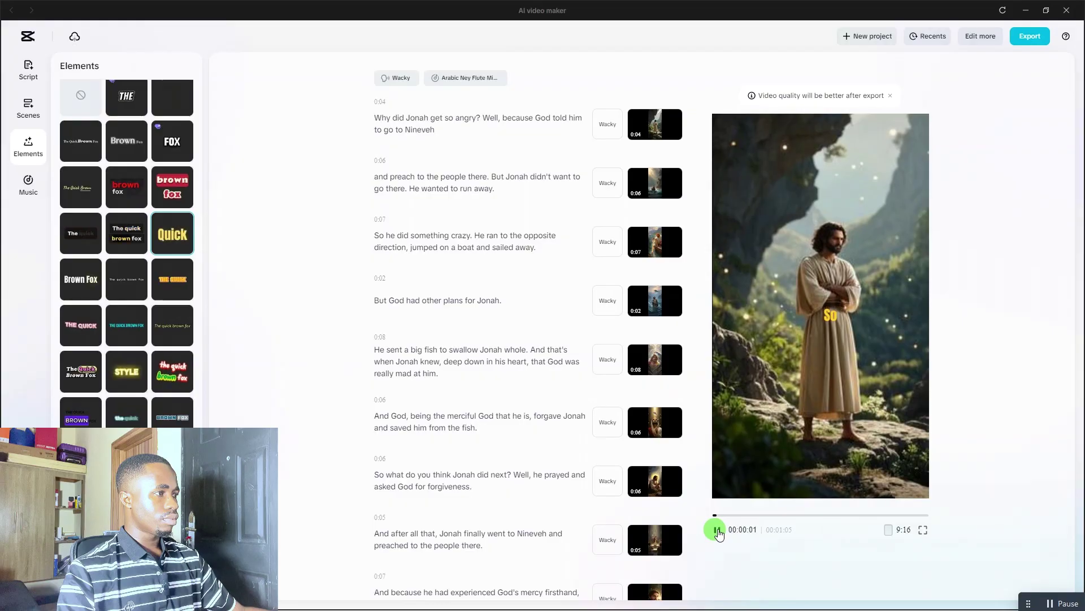
# - Pause the preview and change the captions to a bold yellow all-caps template that shows several words at once
pyautogui.click(716, 530)
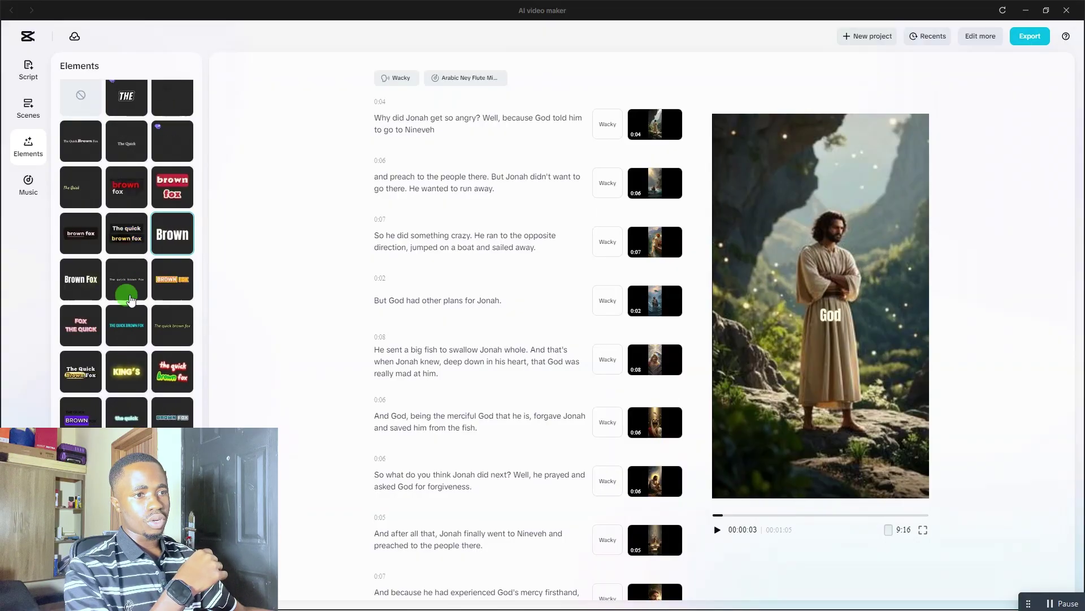
pyautogui.scroll(-3, 124, 340)
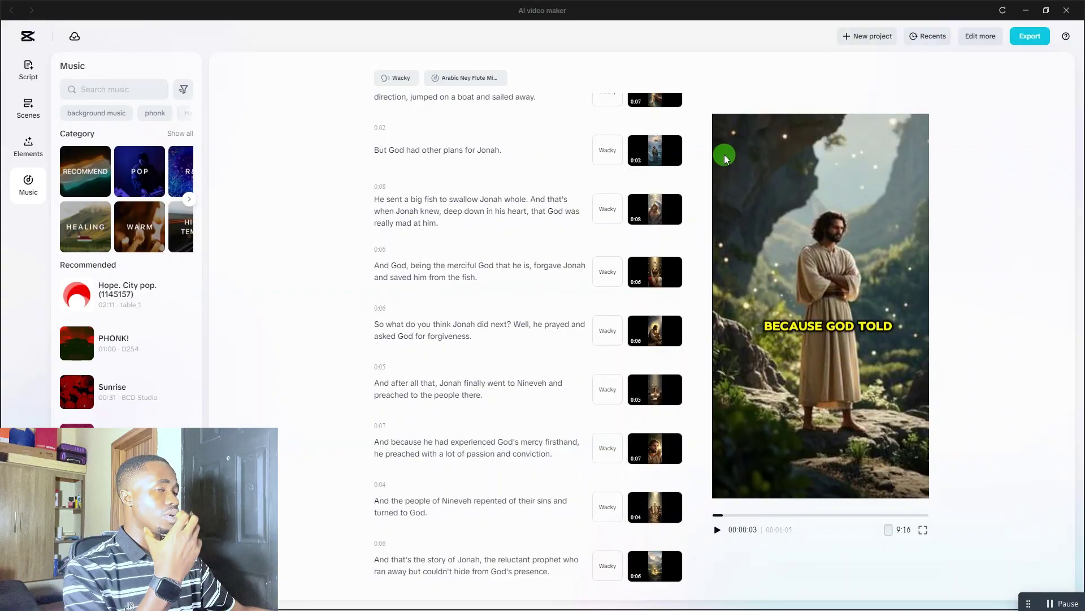
# - Export the video under the file name "Jonah" at 1080p resolution
pyautogui.click(1031, 36)
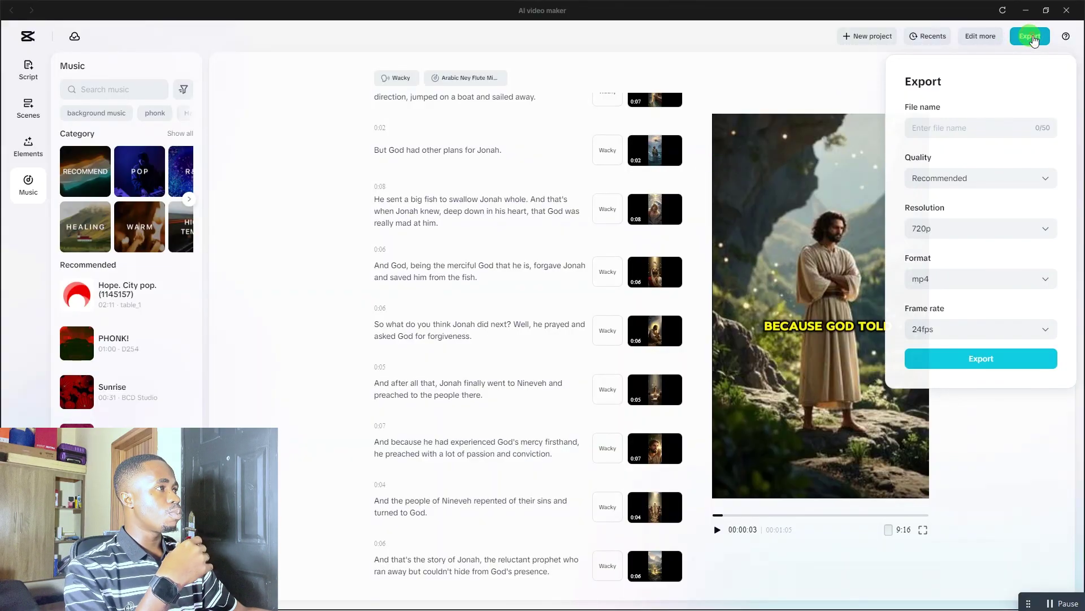
pyautogui.click(949, 124)
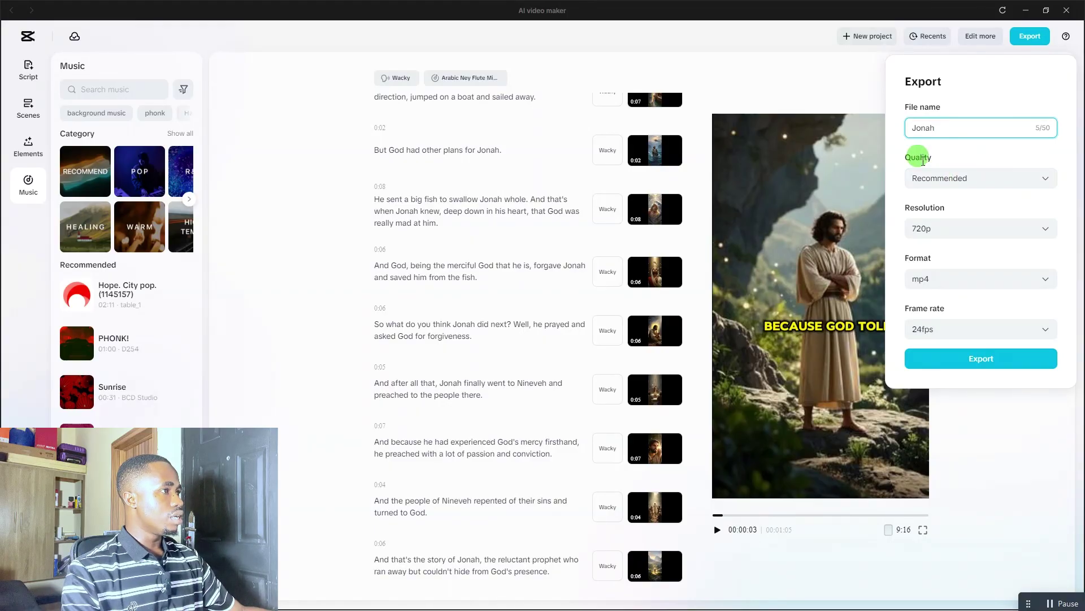
pyautogui.click(931, 234)
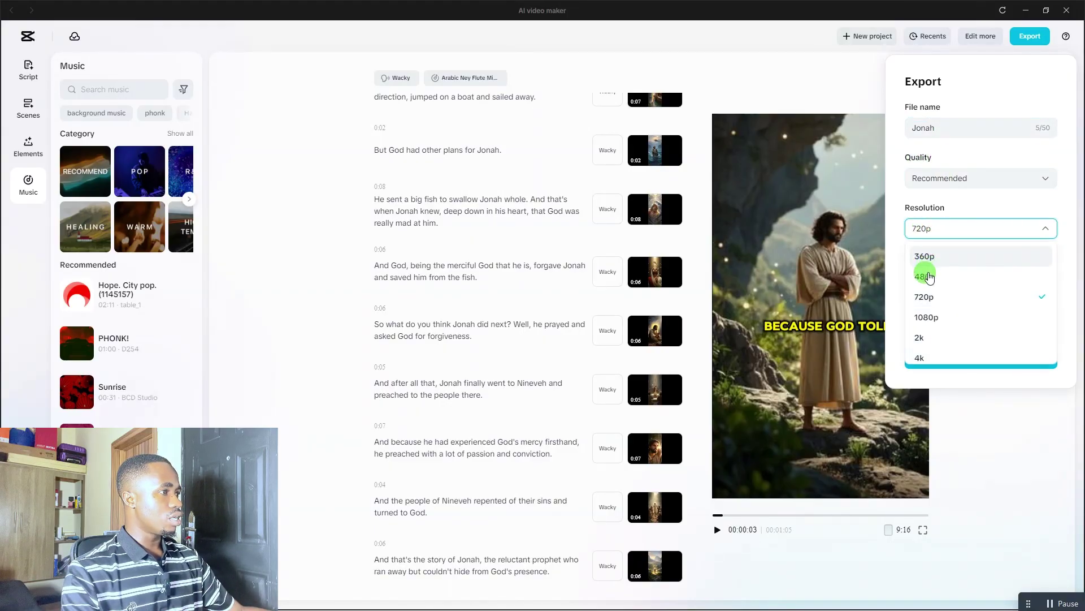
pyautogui.click(939, 311)
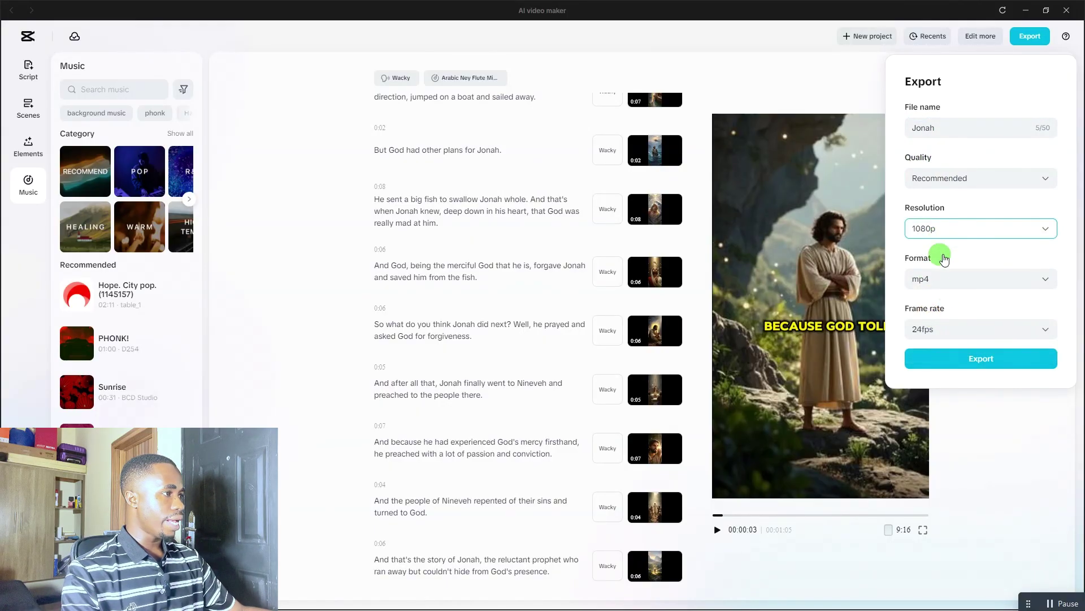
pyautogui.click(980, 359)
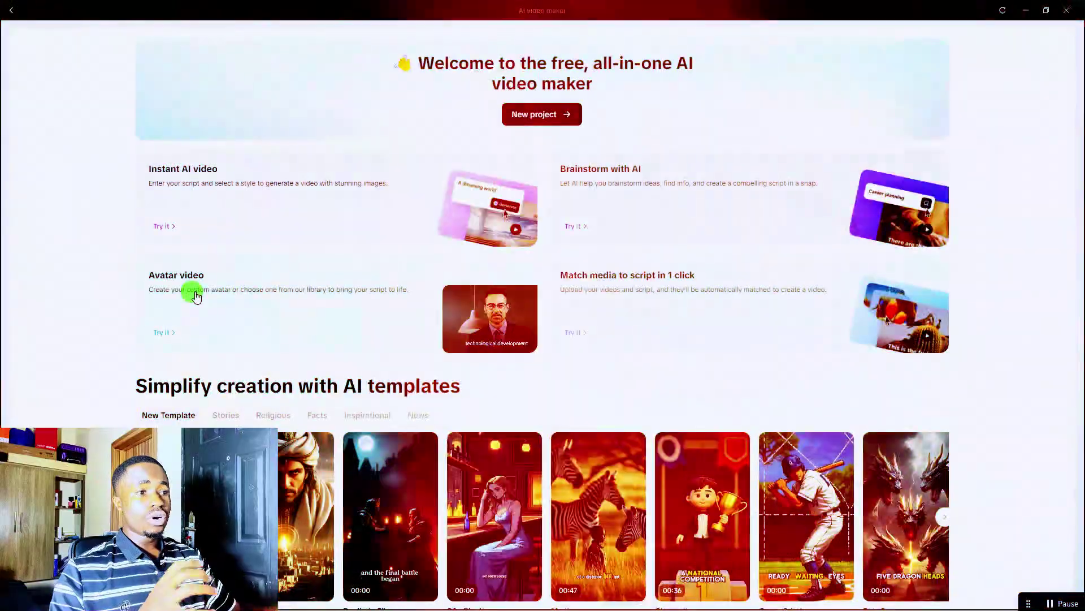
# - Look through the AI template categories Stories, Religious, Facts, Inspirational and News on the start page
pyautogui.scroll(-4, 201, 305)
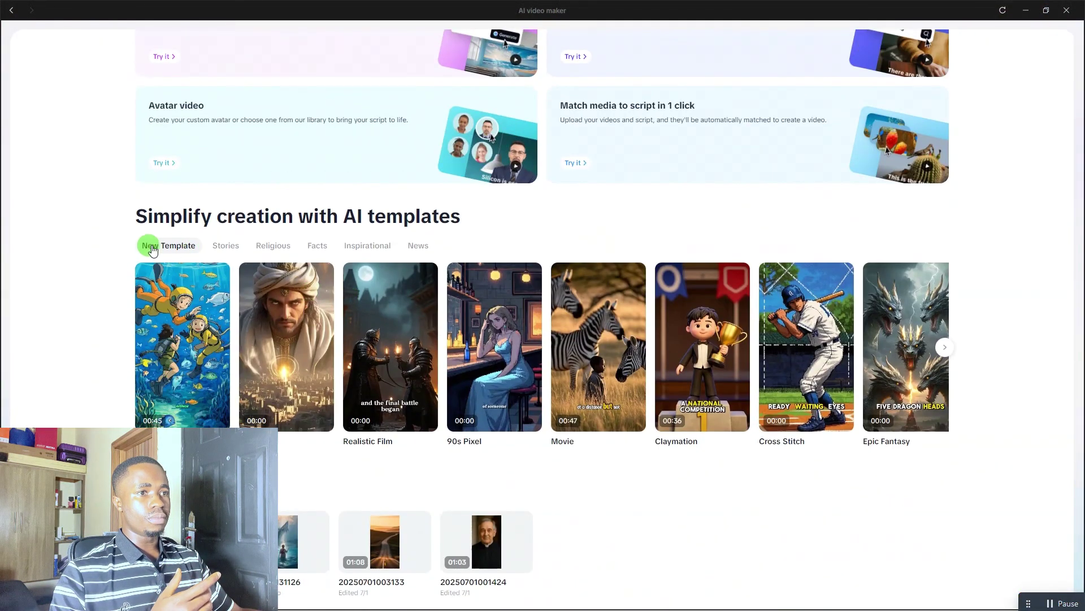
pyautogui.click(225, 248)
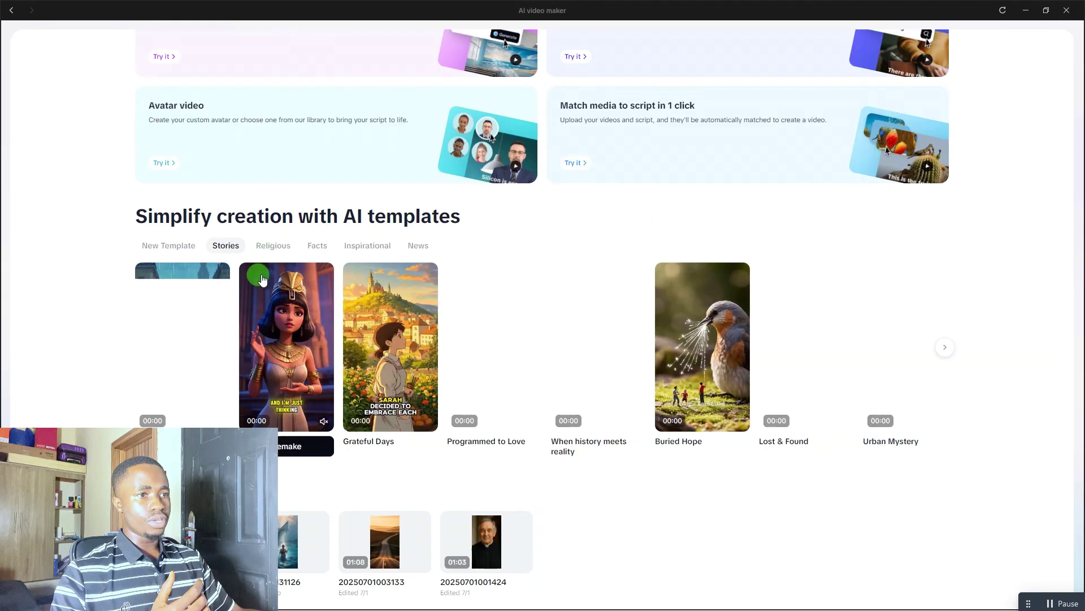
pyautogui.moveTo(201, 310)
pyautogui.moveTo(376, 346)
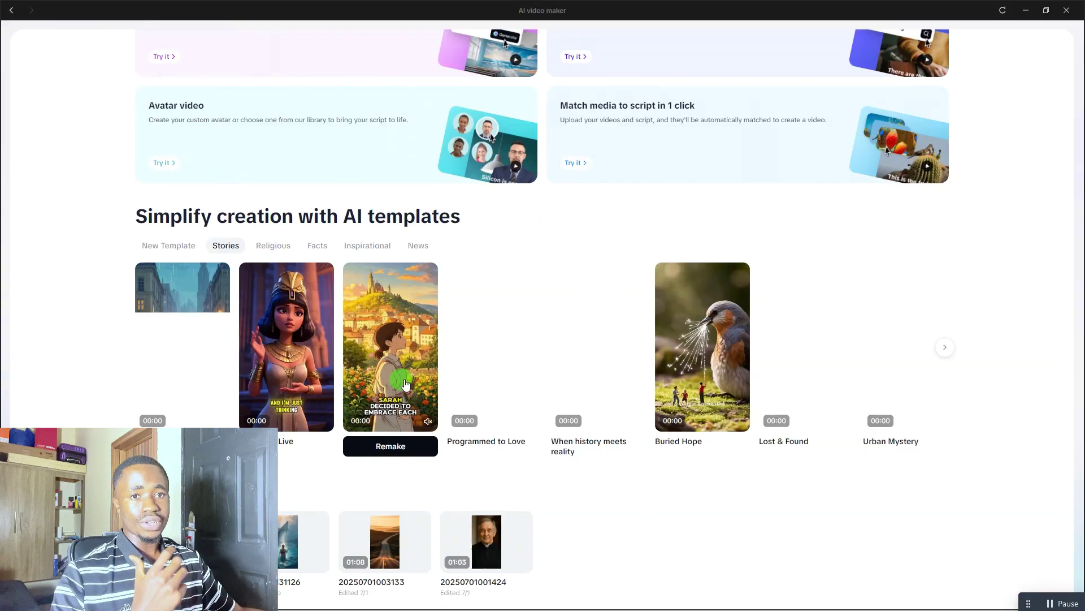
pyautogui.click(277, 246)
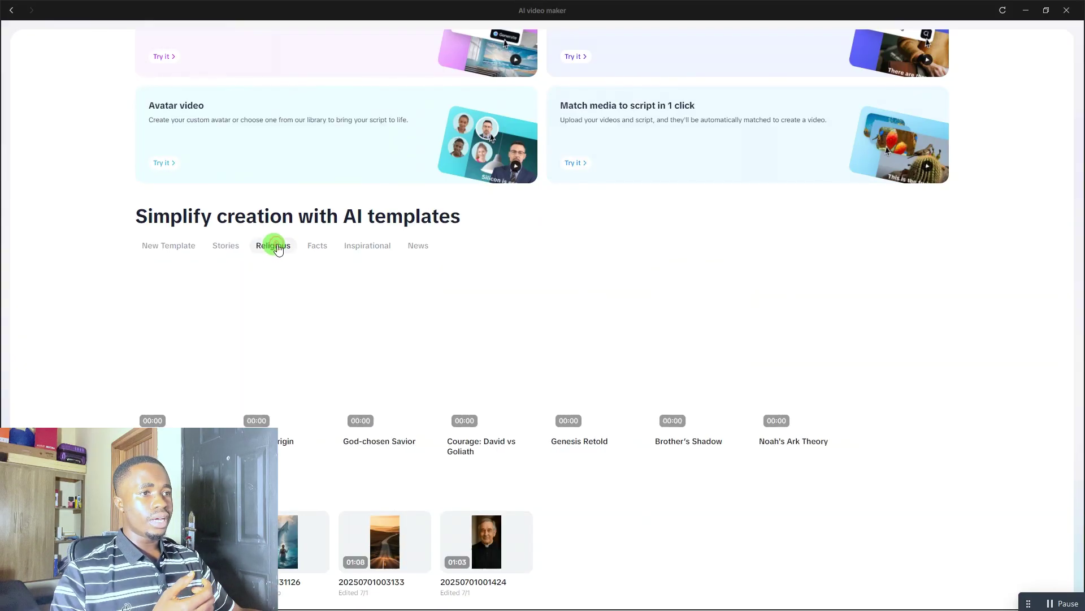
pyautogui.click(315, 247)
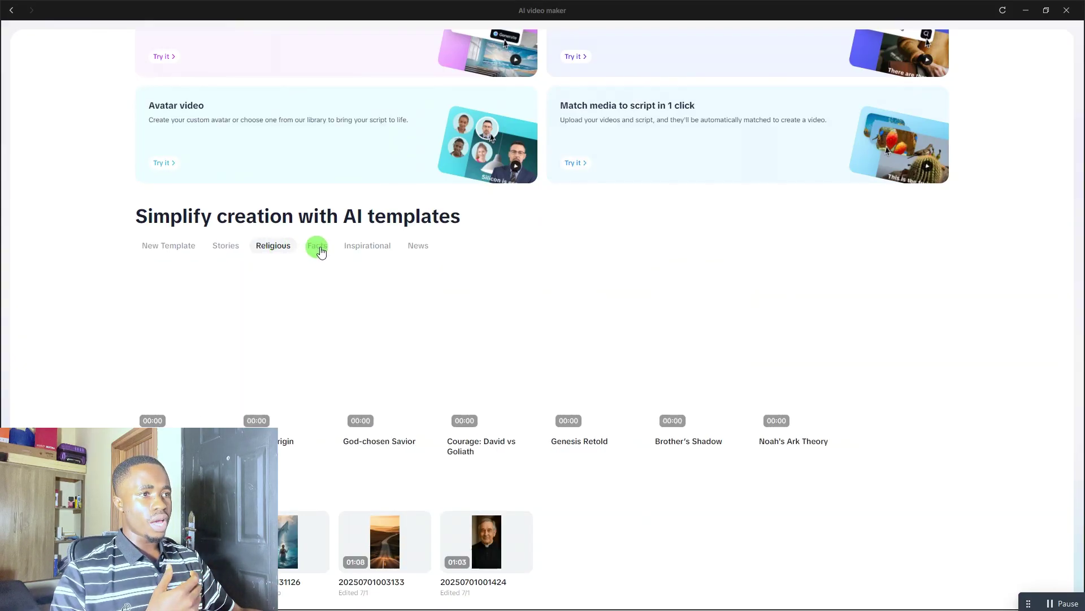
pyautogui.click(368, 248)
pyautogui.click(418, 248)
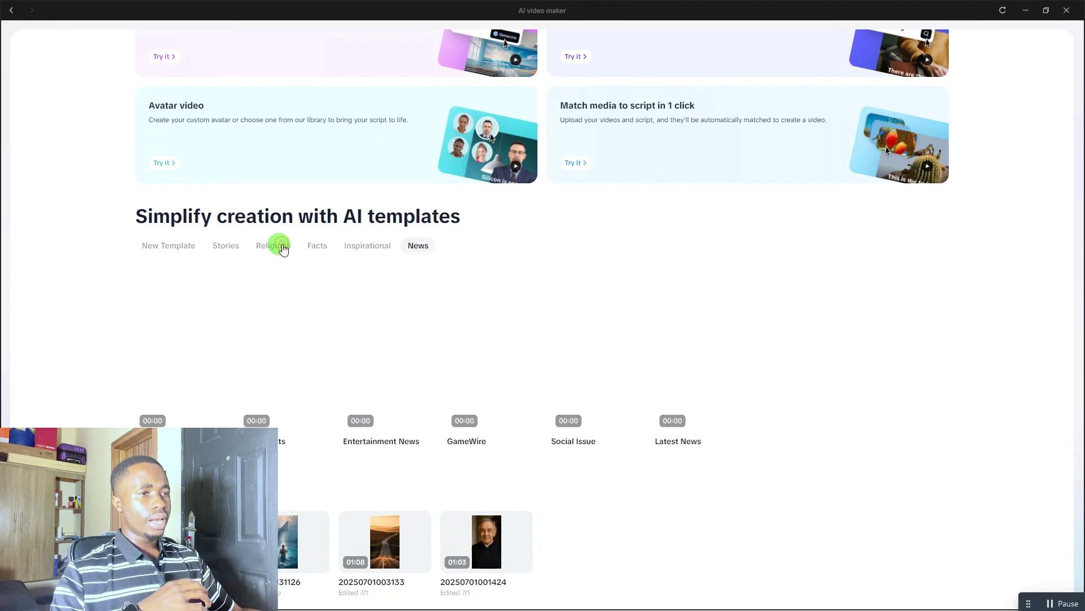
# - Remake the Religious template "Courage: David vs Goliath", creating a video with its preset topic and avatar
pyautogui.click(282, 249)
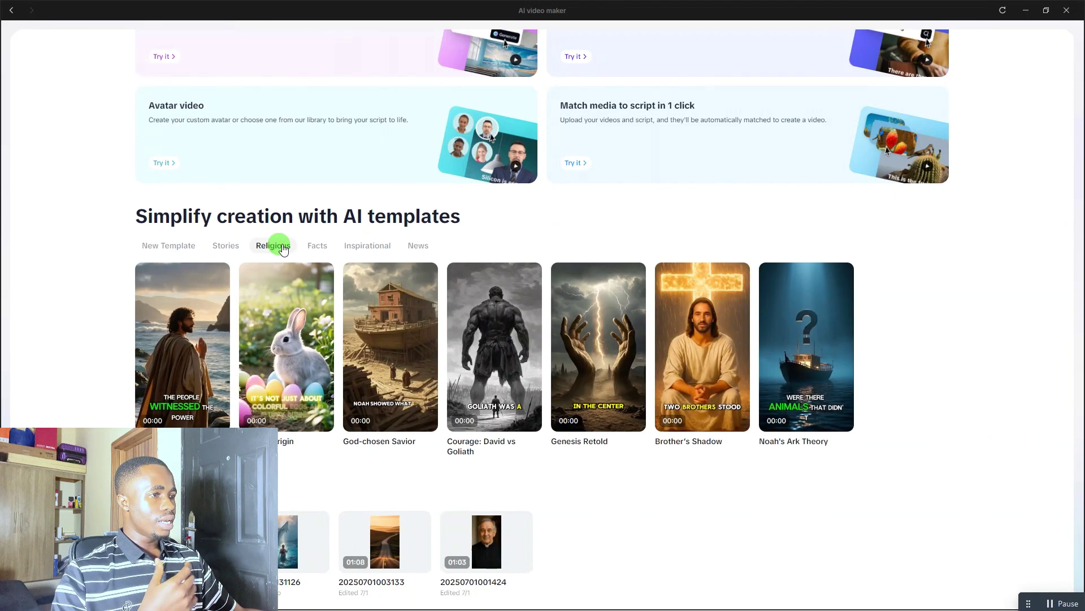
pyautogui.click(511, 371)
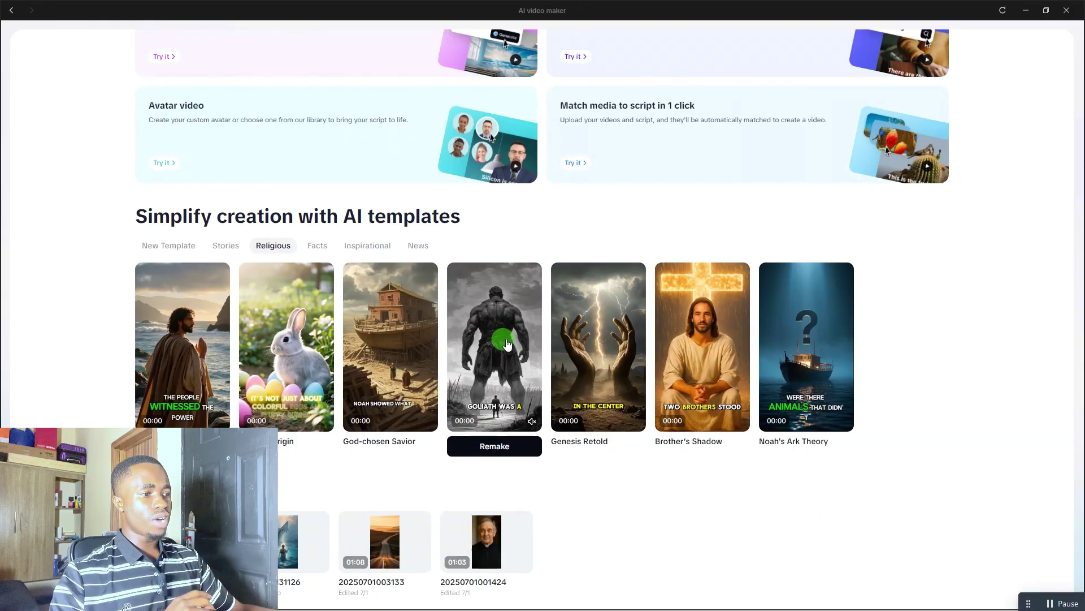
pyautogui.click(496, 447)
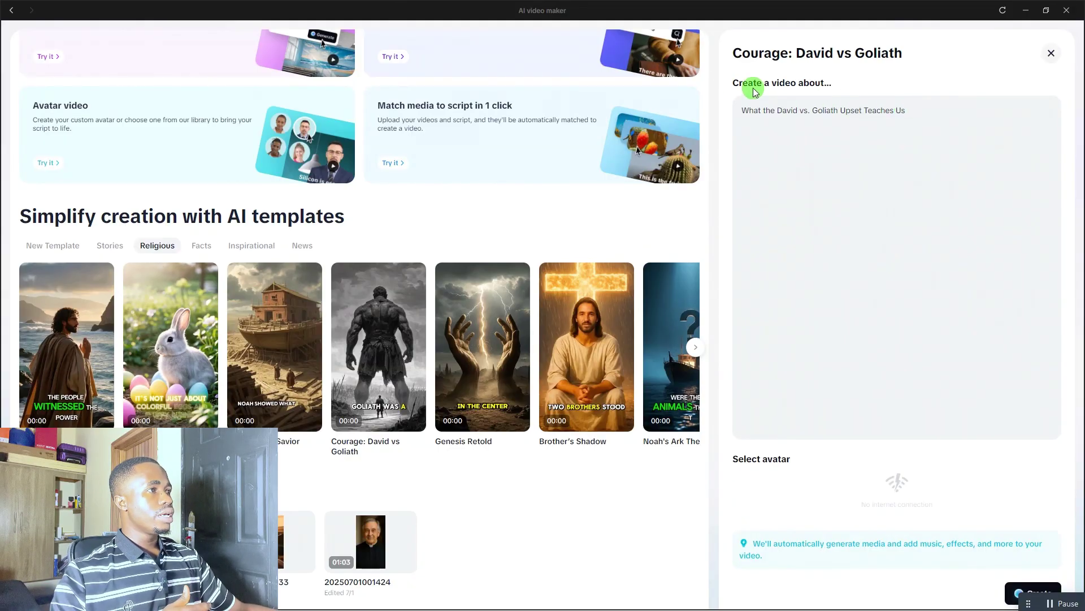
pyautogui.moveTo(916, 110); pyautogui.dragTo(740, 110)
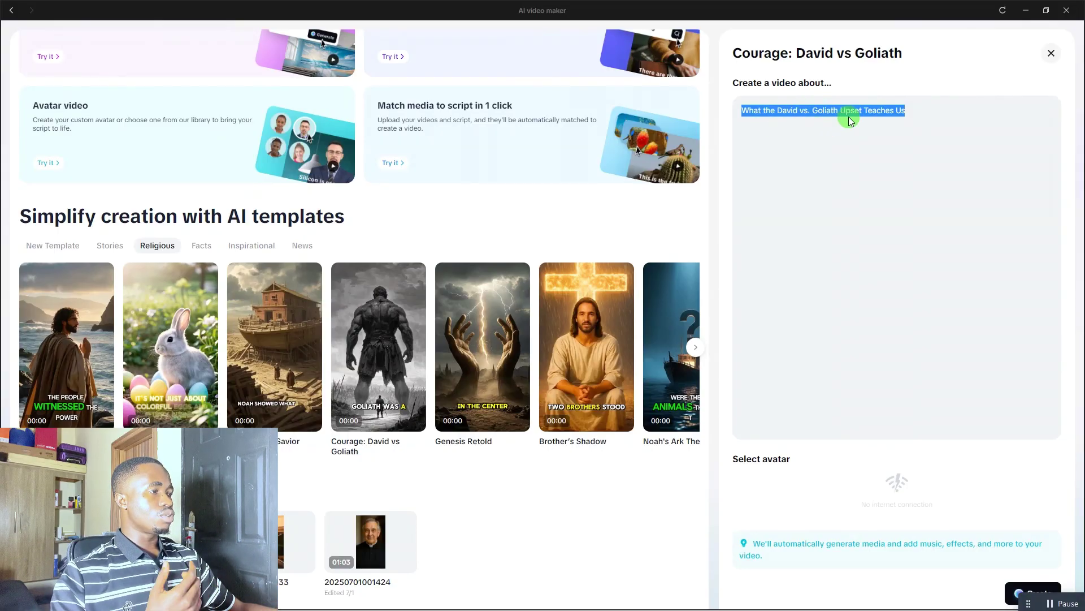
pyautogui.click(912, 110)
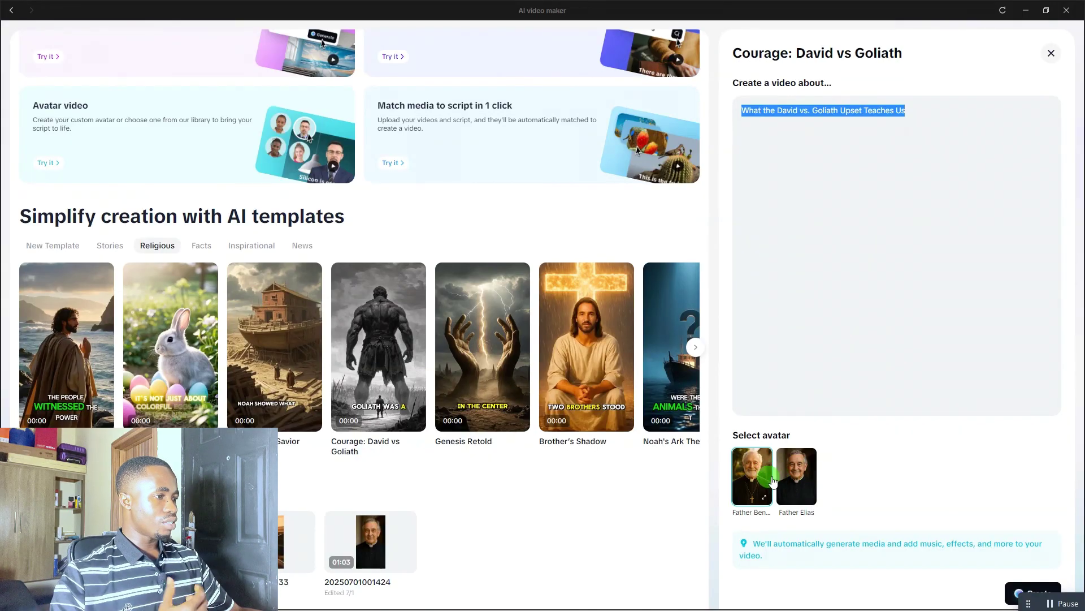
pyautogui.click(1037, 593)
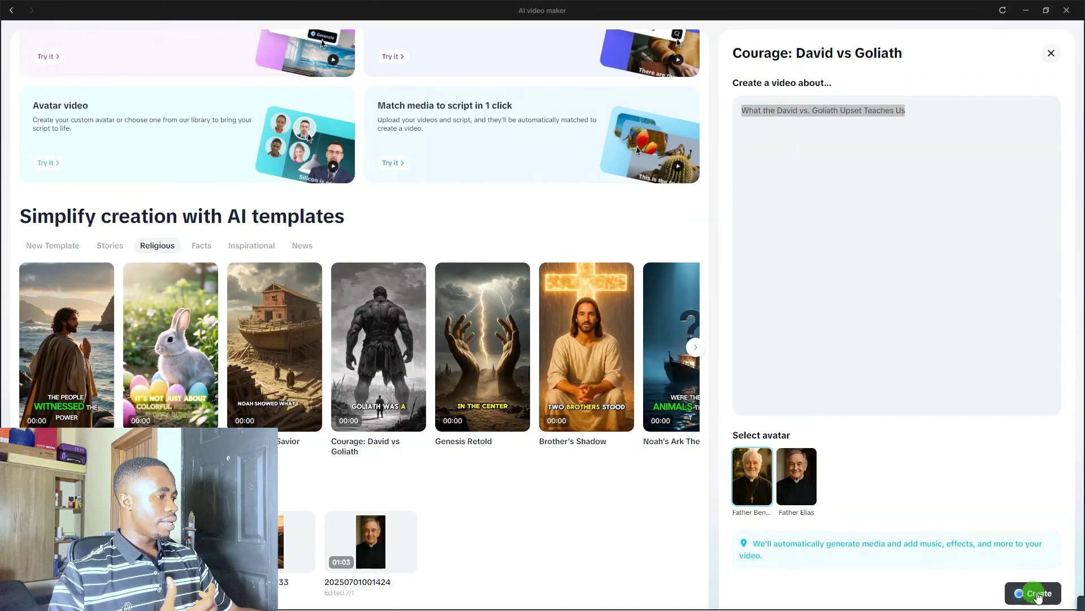
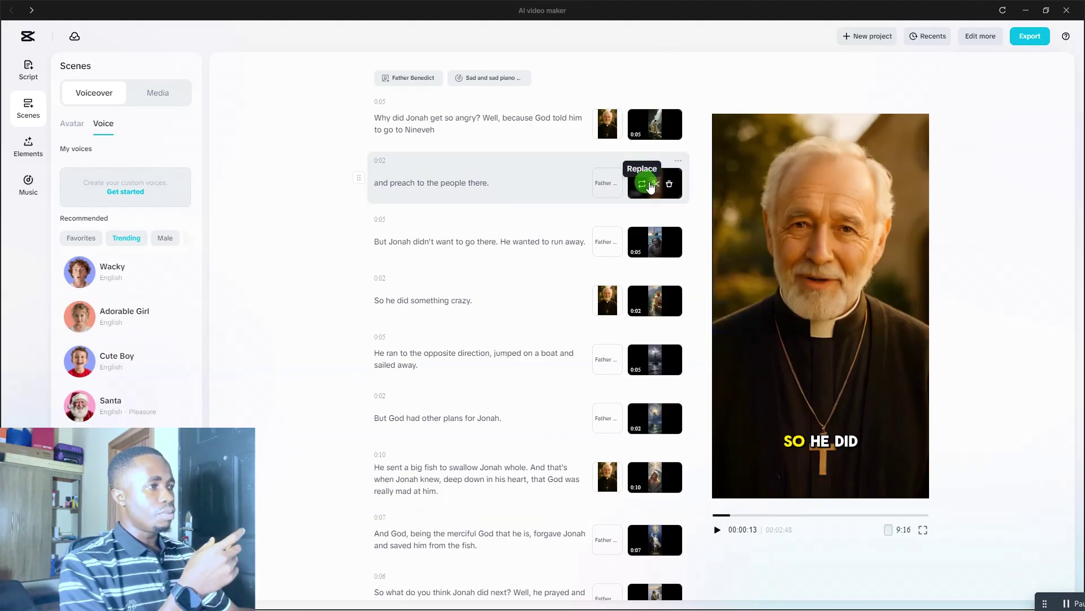
# - Examine the replacement options for the scene "and preach to the people there": AI media description, own uploads and stock media
pyautogui.click(645, 187)
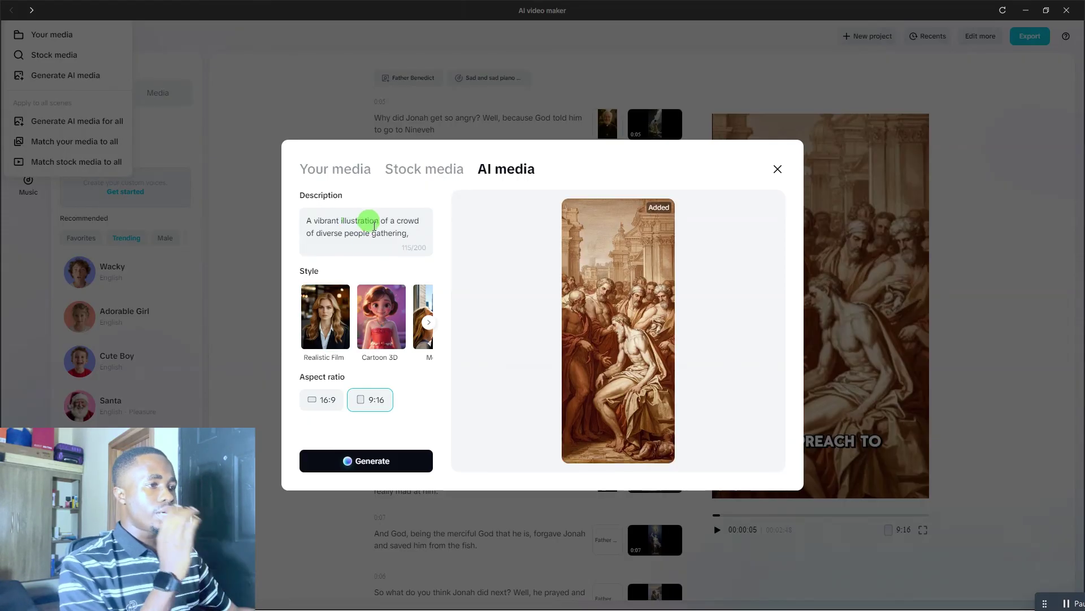
pyautogui.moveTo(308, 218); pyautogui.dragTo(341, 294)
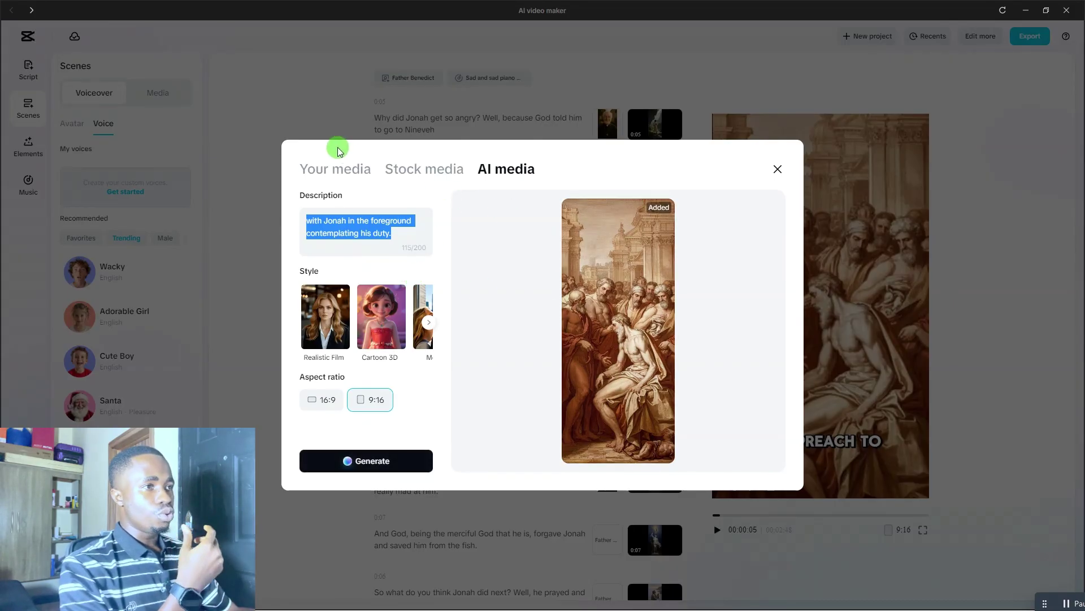
pyautogui.click(334, 173)
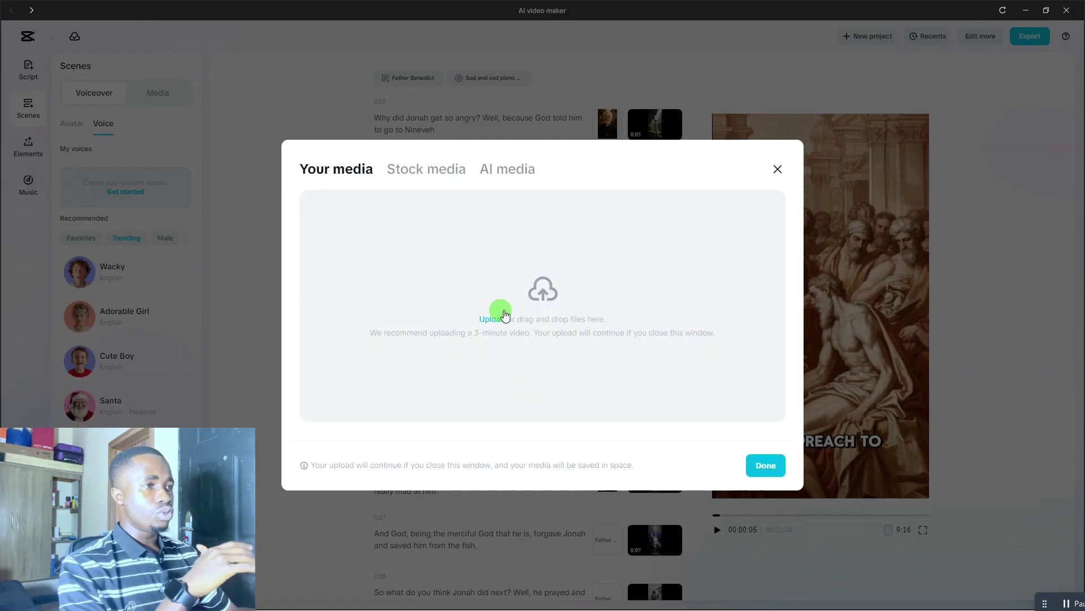
pyautogui.click(438, 172)
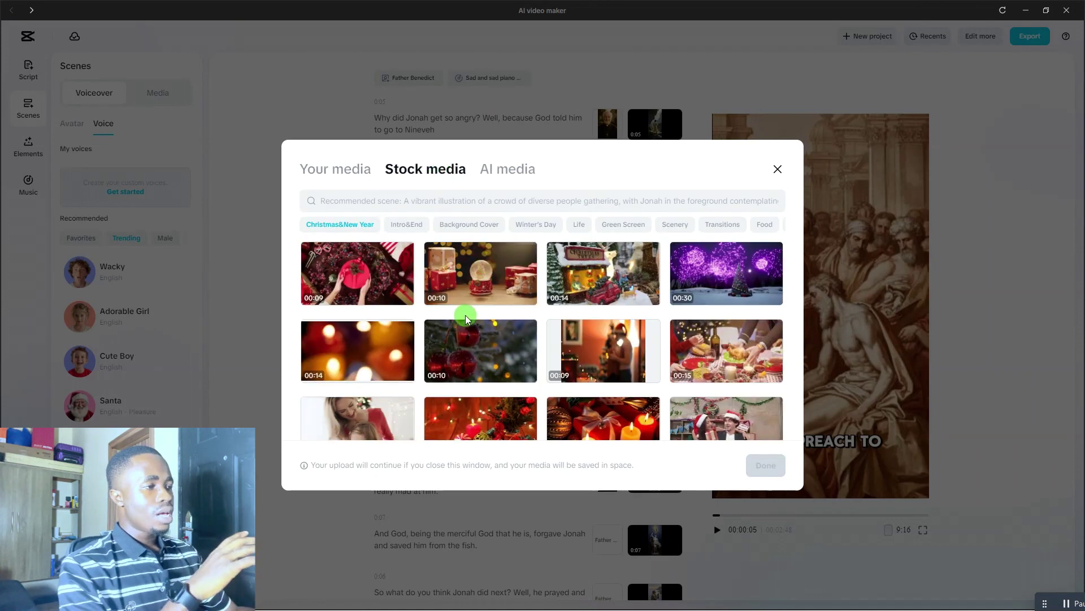
pyautogui.scroll(-15, 466, 318)
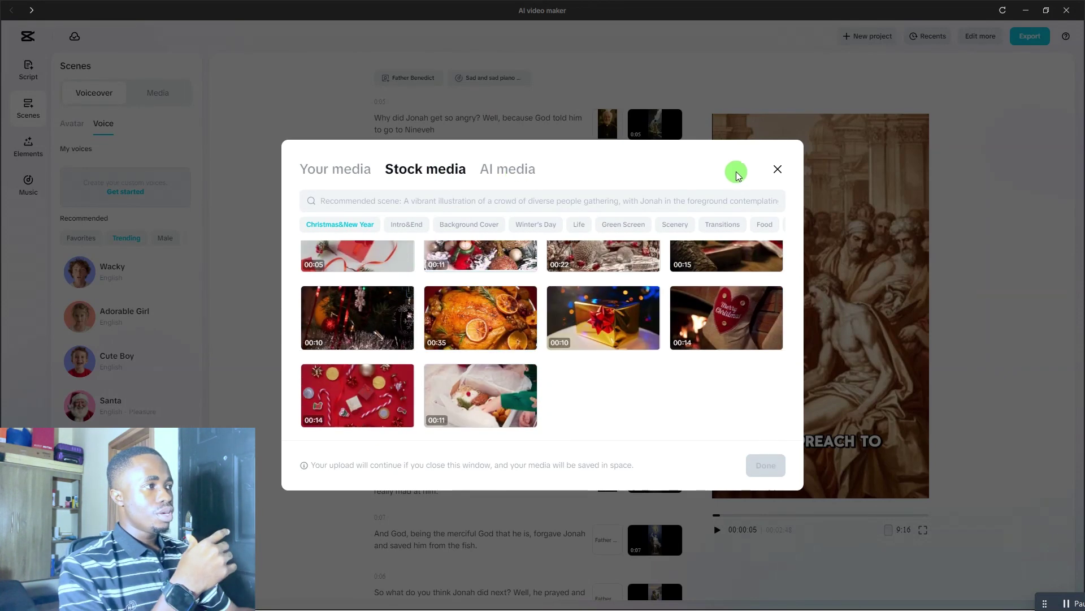
pyautogui.click(778, 169)
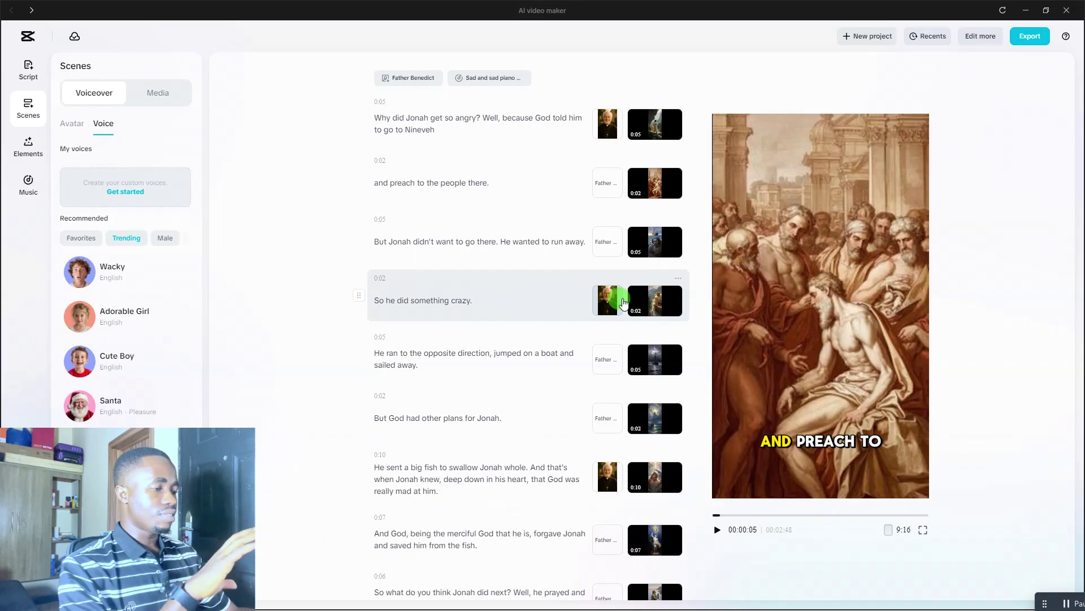
pyautogui.moveTo(624, 311)
pyautogui.scroll(-1, 623, 311)
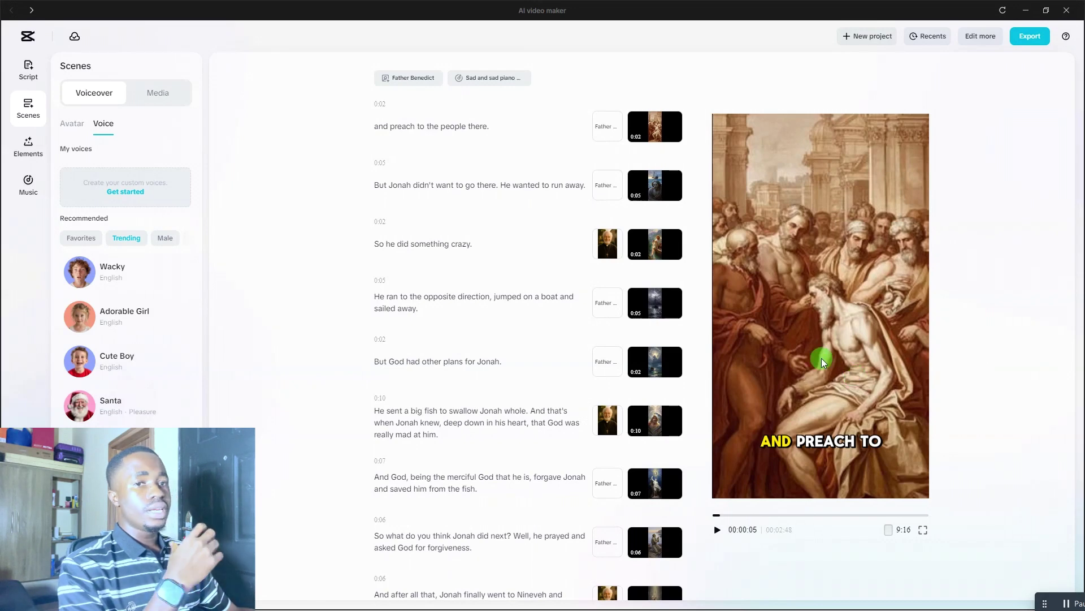
pyautogui.click(900, 531)
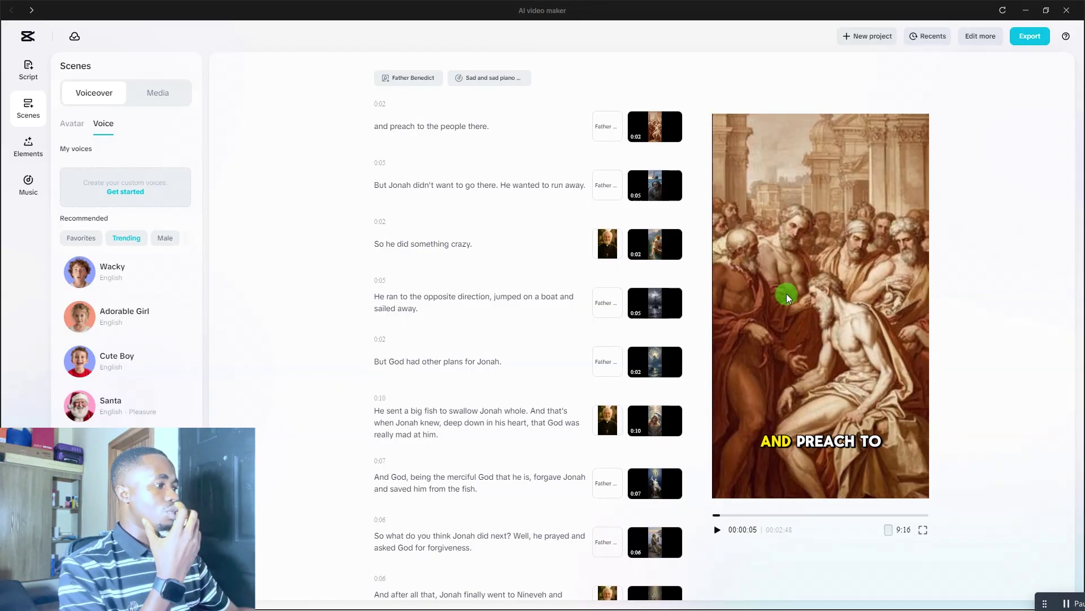
# - Export the avatar-narrated video as "Jonah" at 1080p resolution and close the project window
pyautogui.click(1027, 39)
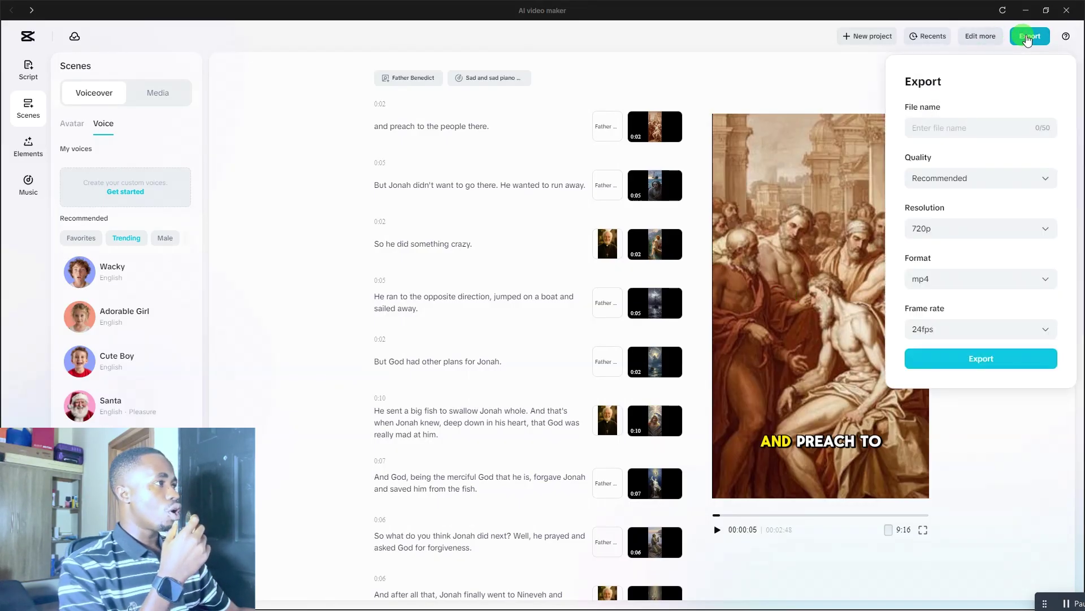
pyautogui.click(982, 123)
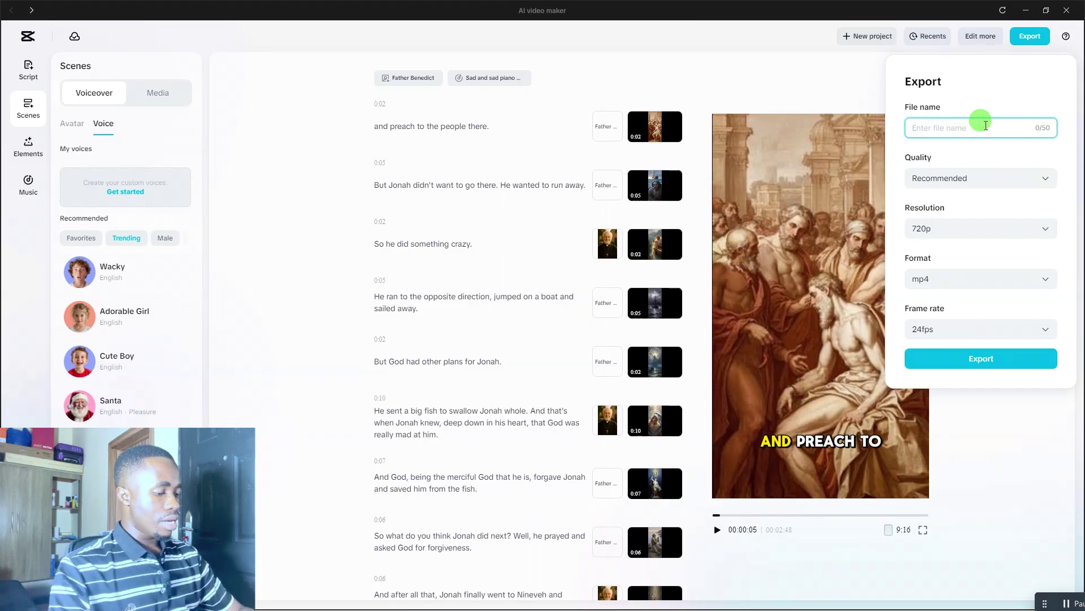
pyautogui.write('Jonah')
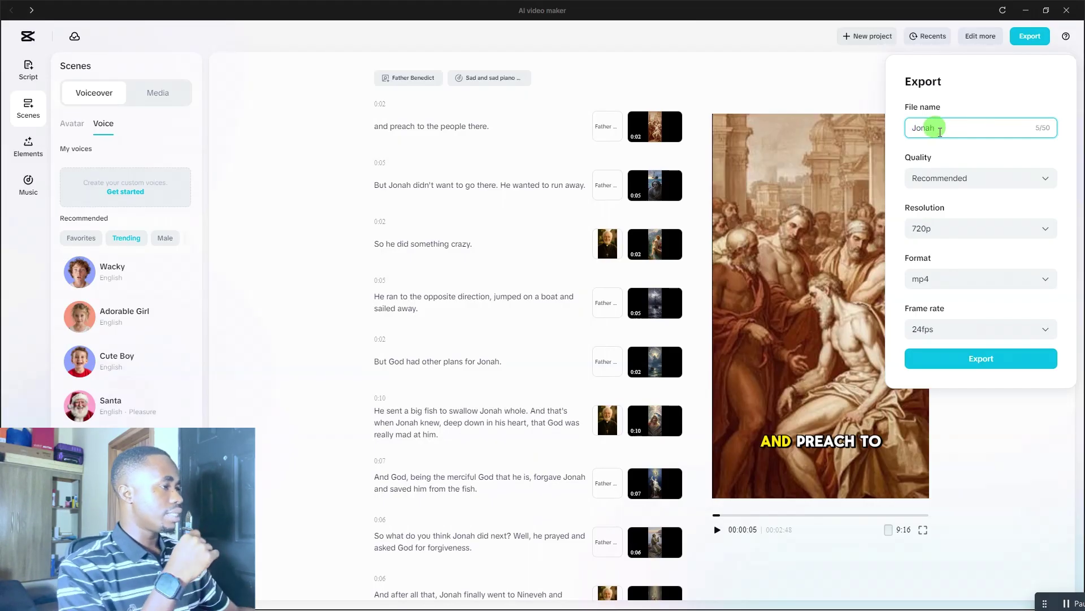
pyautogui.click(943, 229)
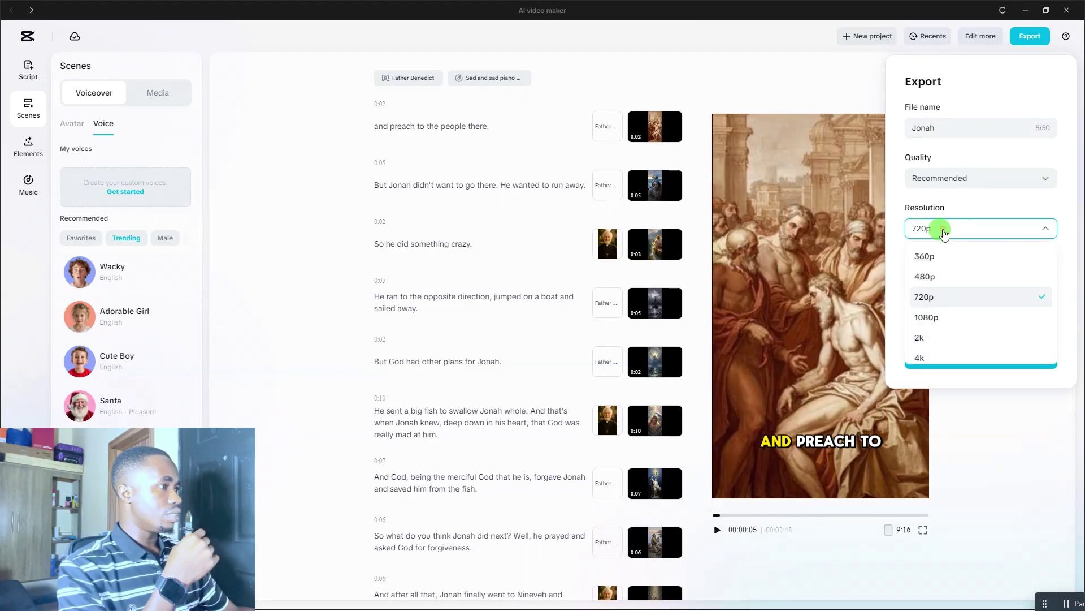
pyautogui.click(927, 317)
pyautogui.click(992, 359)
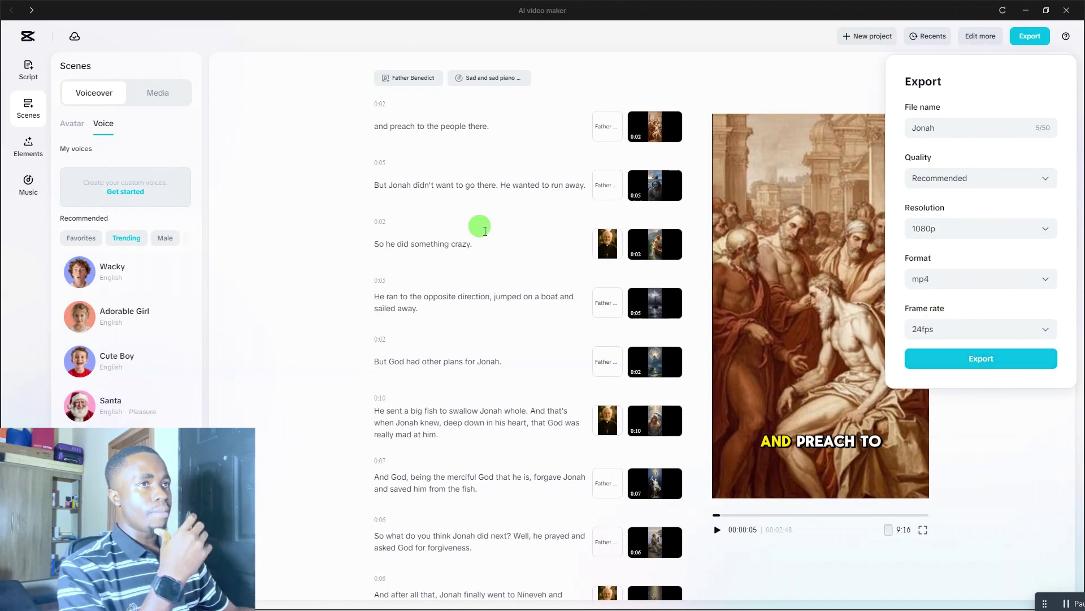
pyautogui.click(1067, 13)
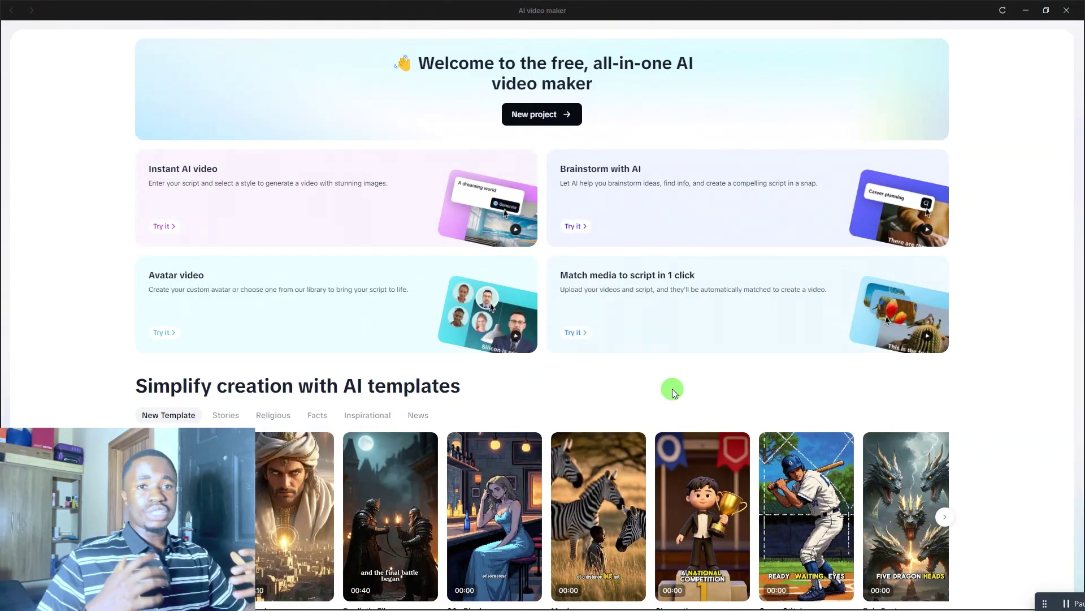